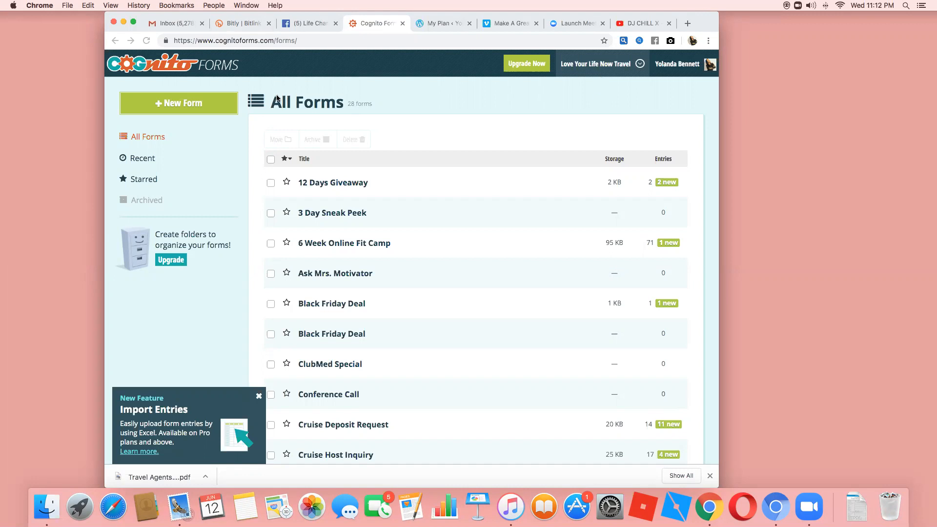
Create a new form from scratch and title it "Quote Request"
left_click(166, 105)
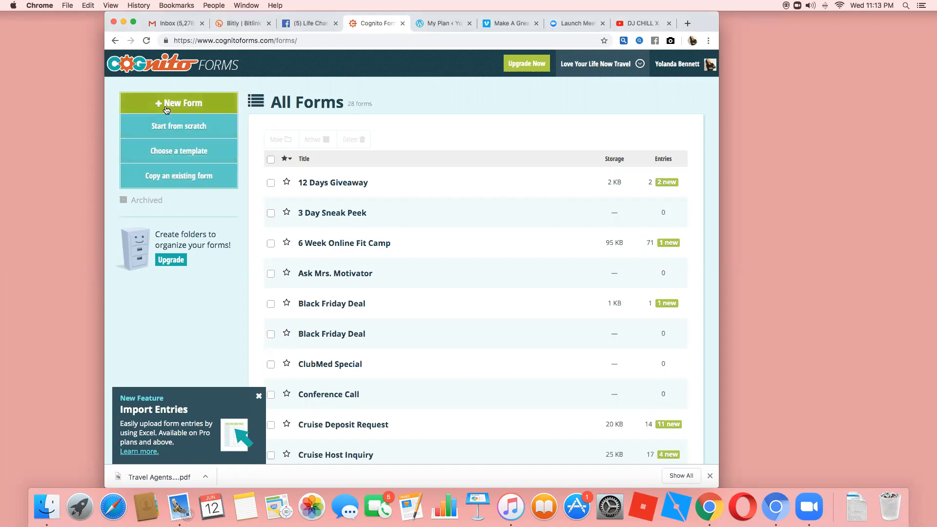
left_click(172, 128)
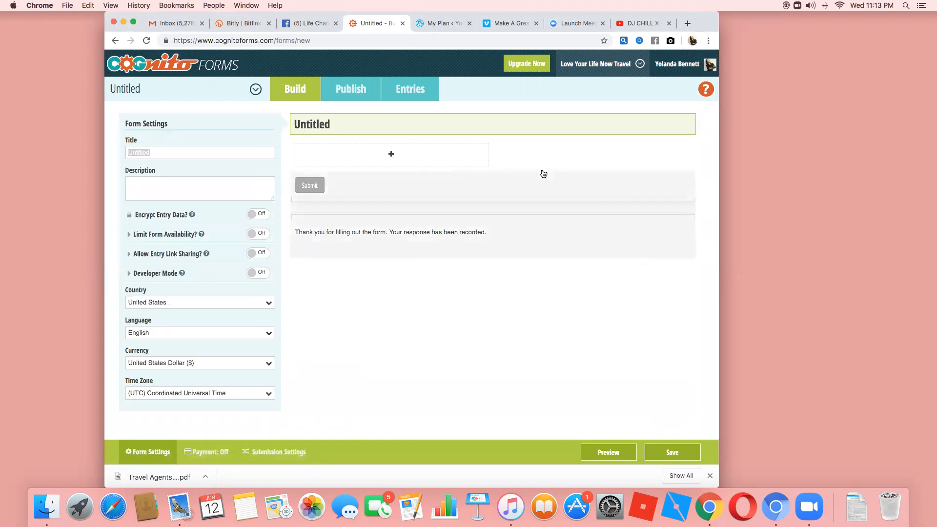
type("Quijote")
key("BackSpace")
key("BackSpace")
key("BackSpace")
key("BackSpace")
key("BackSpace")
key("BackSpace")
type("jo")
key("BackSpace")
type("ote Reques")
key("BackSpace")
key("BackSpace")
key("BackSpace")
key("BackSpace")
type("eques")
Enter the form description "Complete this form to allow Love Your Life Now Agency to create custom itinerary for you."
left_click(259, 186)
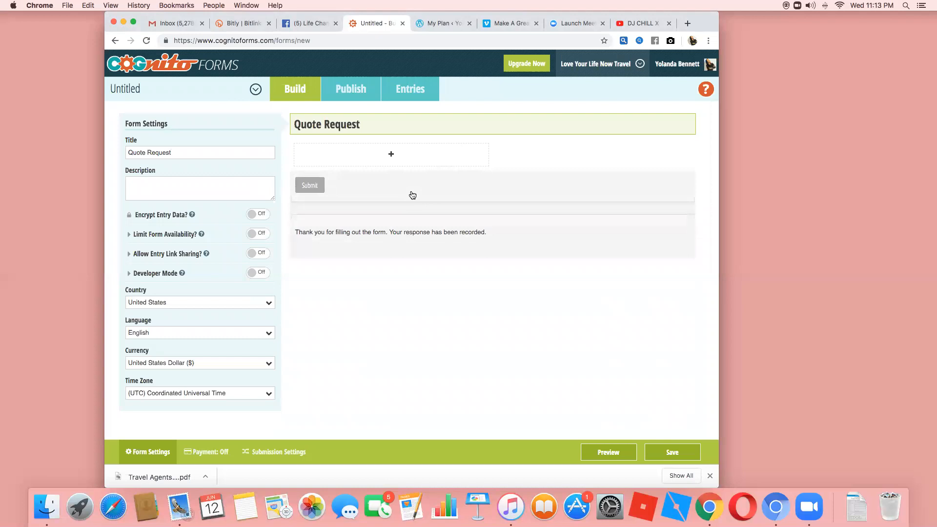
type("Complete this form to allow Love Your LIf")
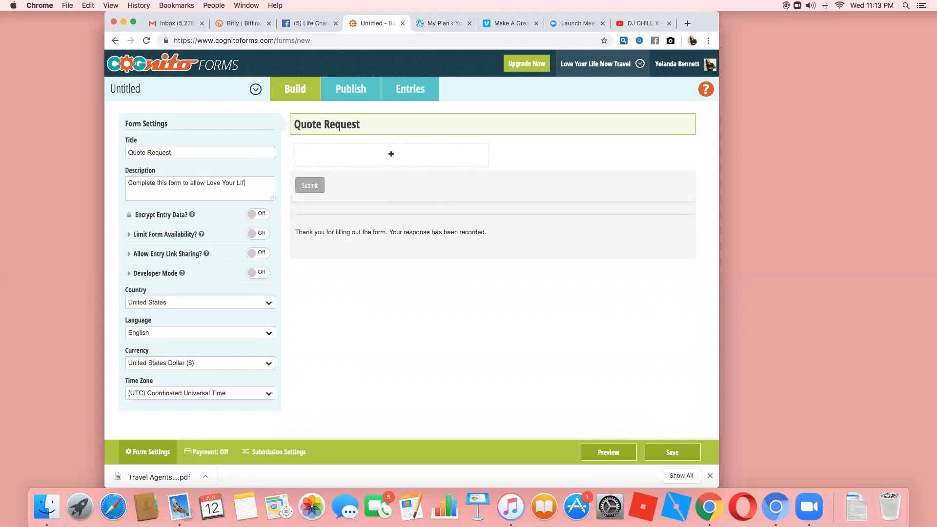
key("BackSpace")
key("BackSpace")
type("ife Now Age")
type("ncy to creat")
type(" a ")
type("e ")
type("custom ")
type("itn")
type("inerary ")
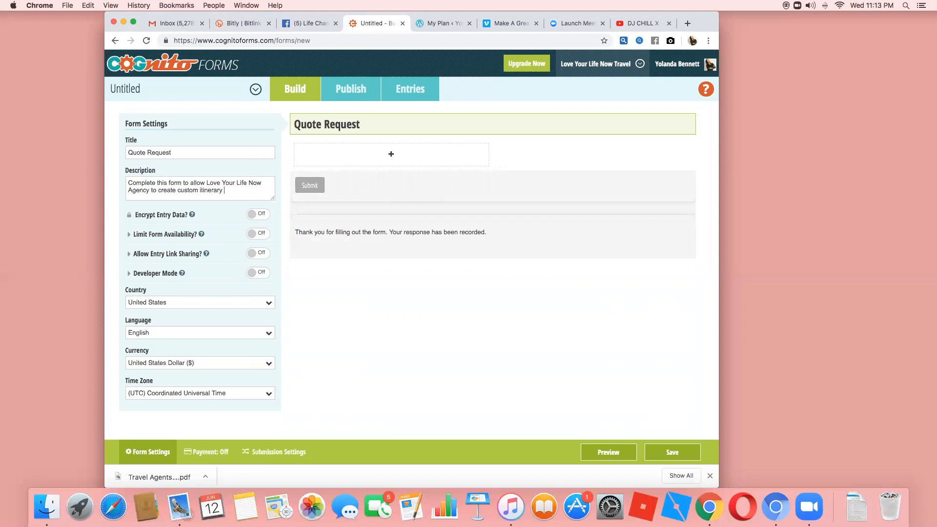
type("for you.")
Add a Name field, with an Email field below it and a Phone field beside the Email field
left_click(390, 155)
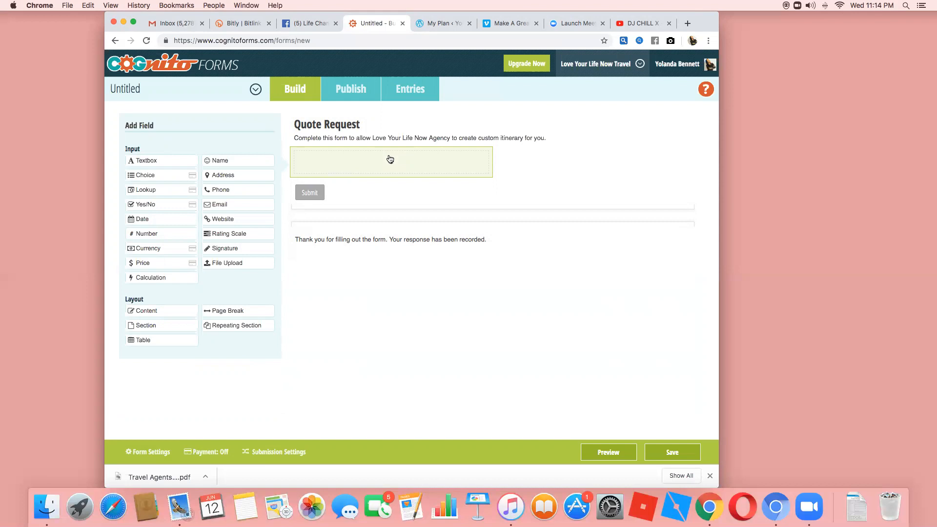
left_click(253, 162)
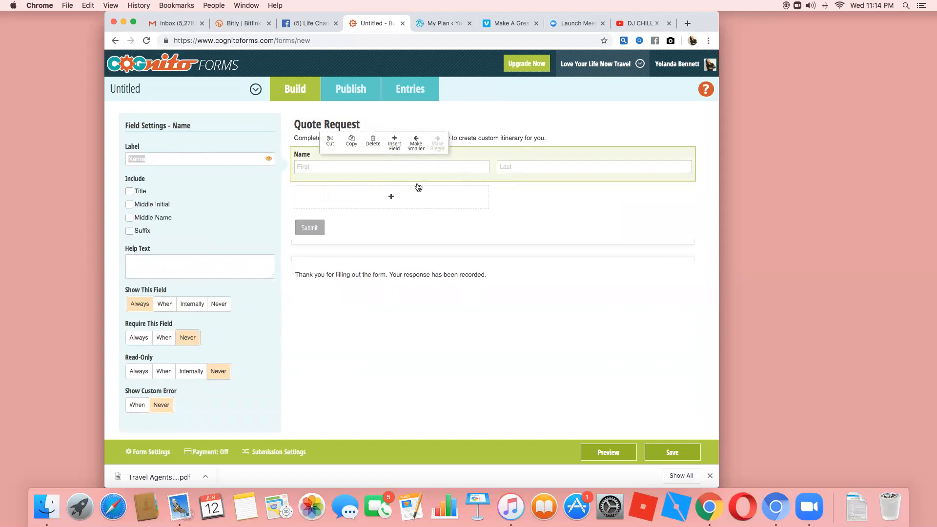
left_click(393, 196)
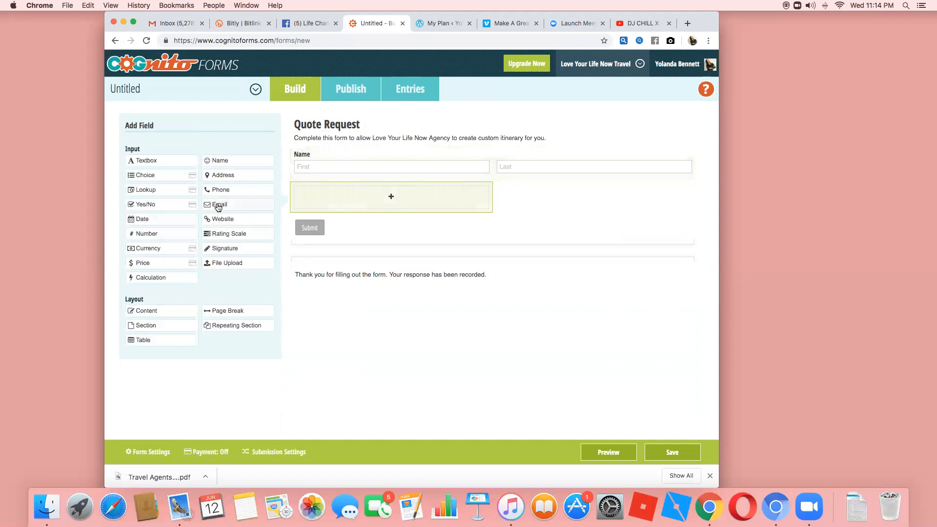
left_click(216, 205)
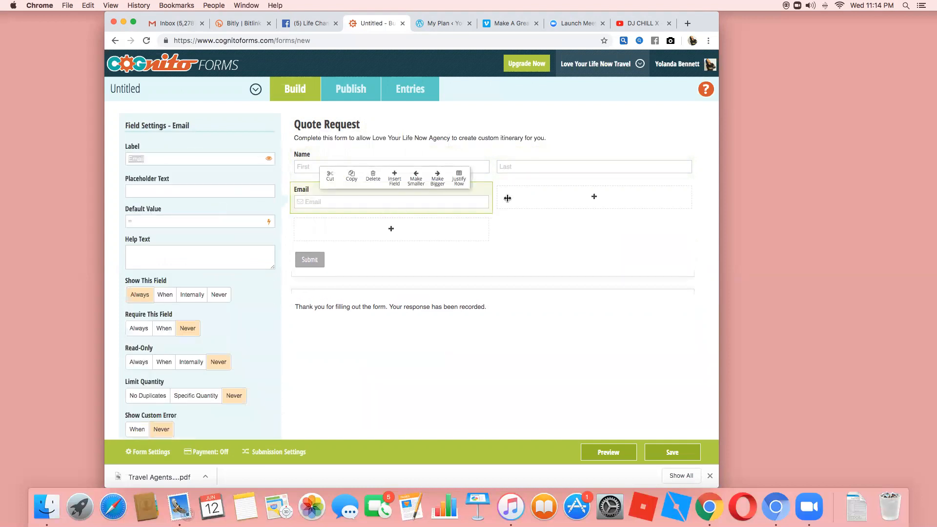
left_click(561, 200)
left_click(243, 192)
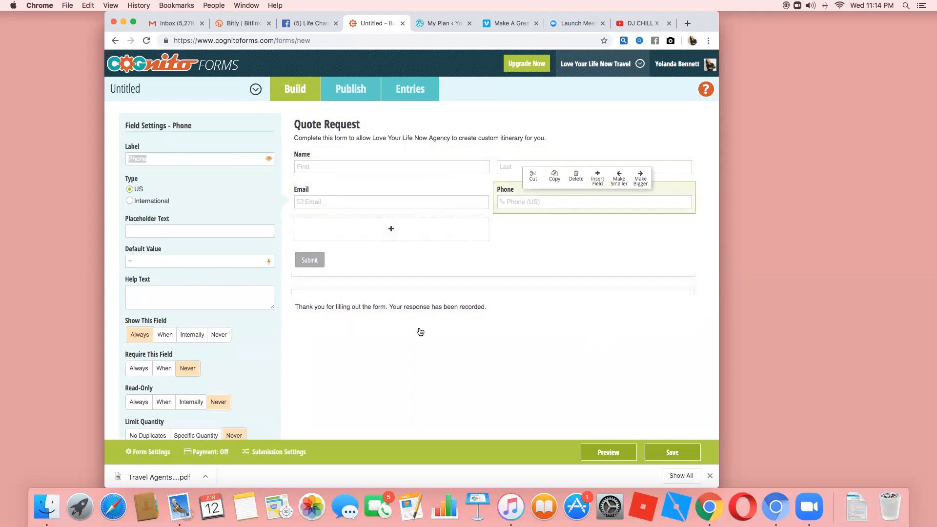
scroll(419, 331, "down", 3)
scroll(419, 331, "up", 3)
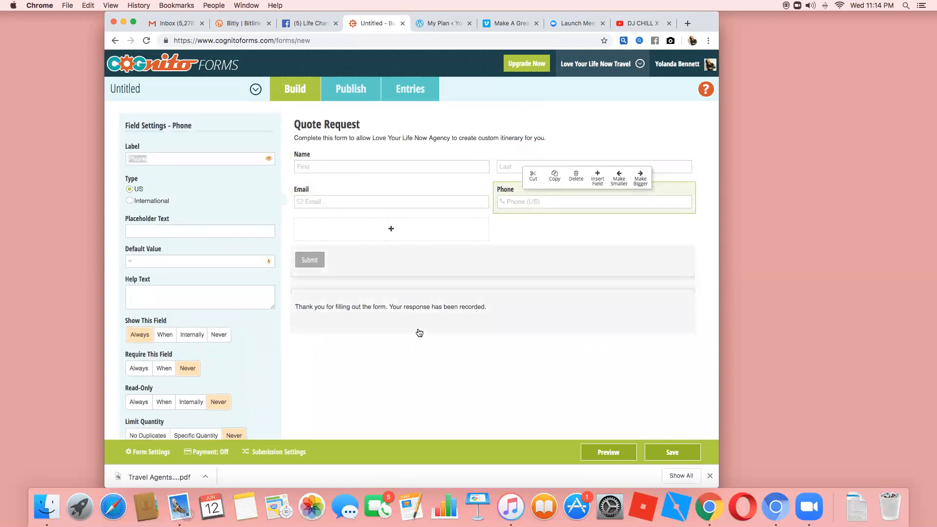
Set the Name, Email and Phone fields to be always required
left_click(369, 166)
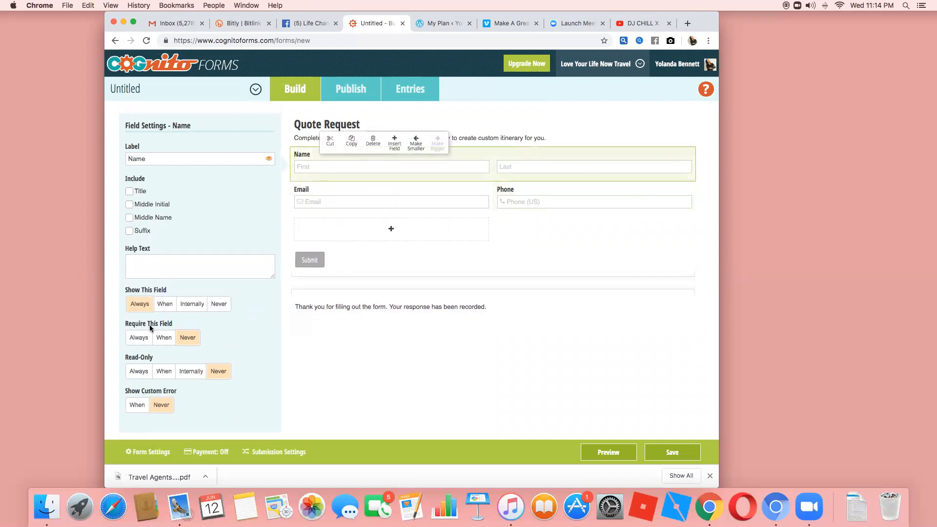
left_click(138, 339)
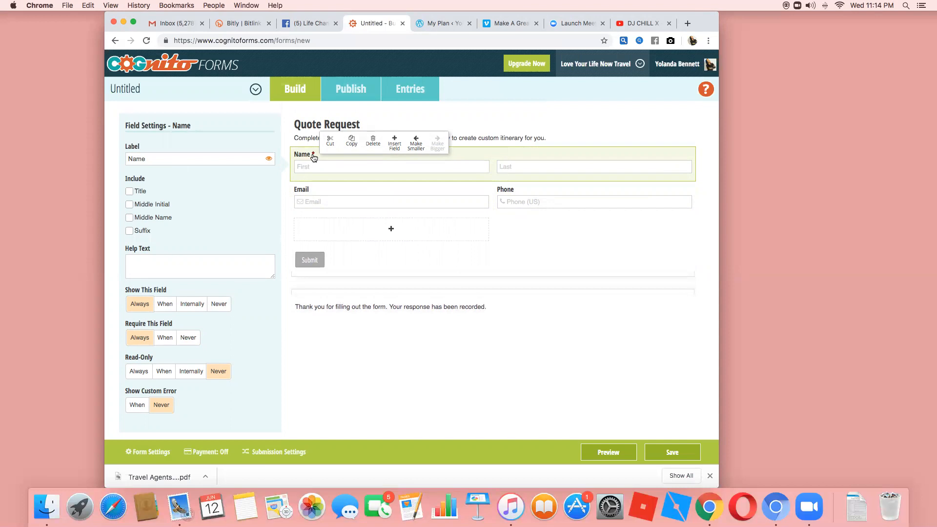
left_click(325, 203)
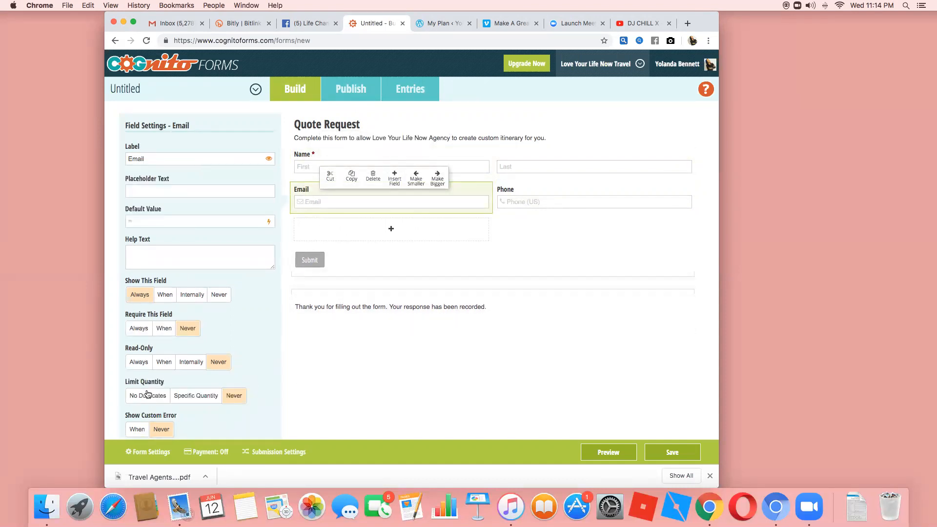
left_click(141, 330)
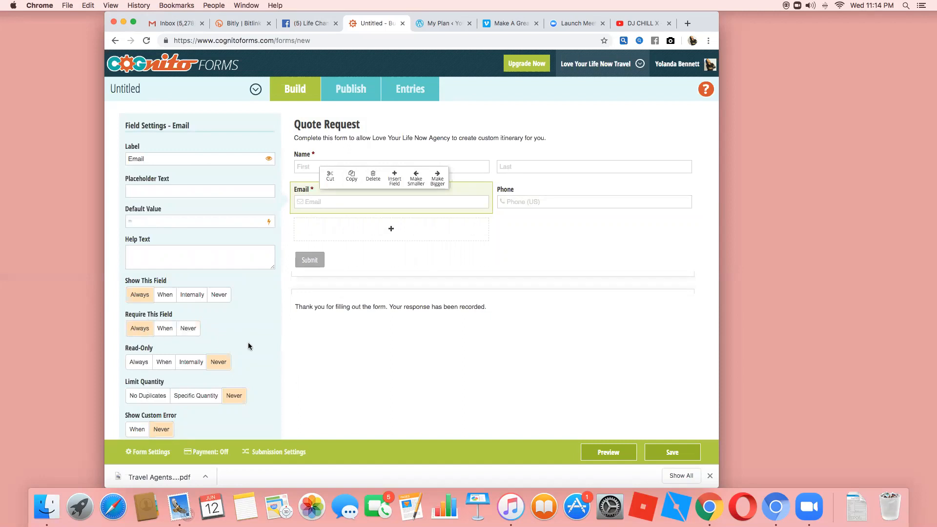
left_click(518, 203)
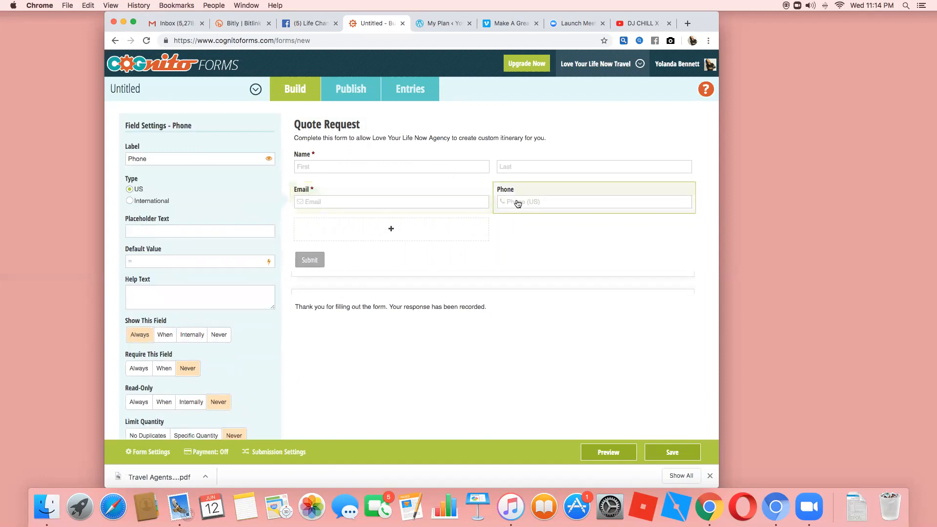
left_click(140, 370)
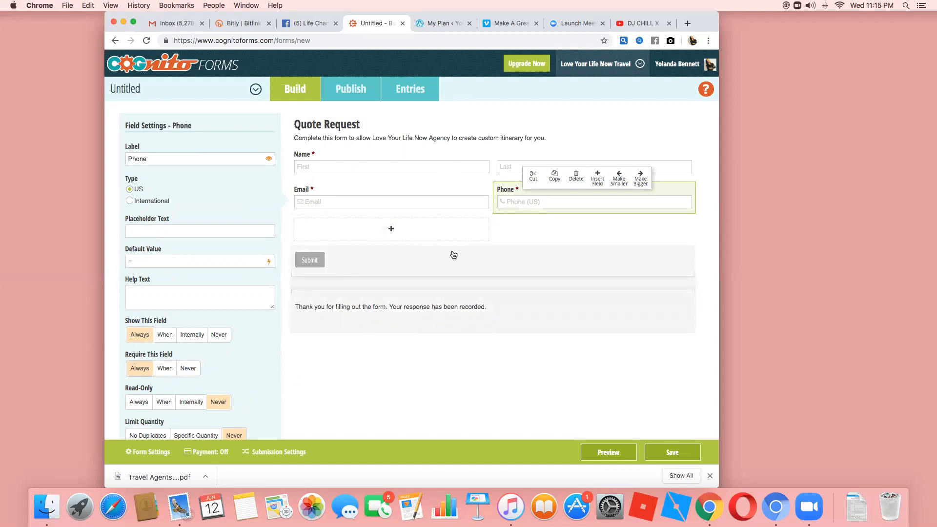
Add a textbox below the Email field and label it "Where would you like to go?"
left_click(415, 230)
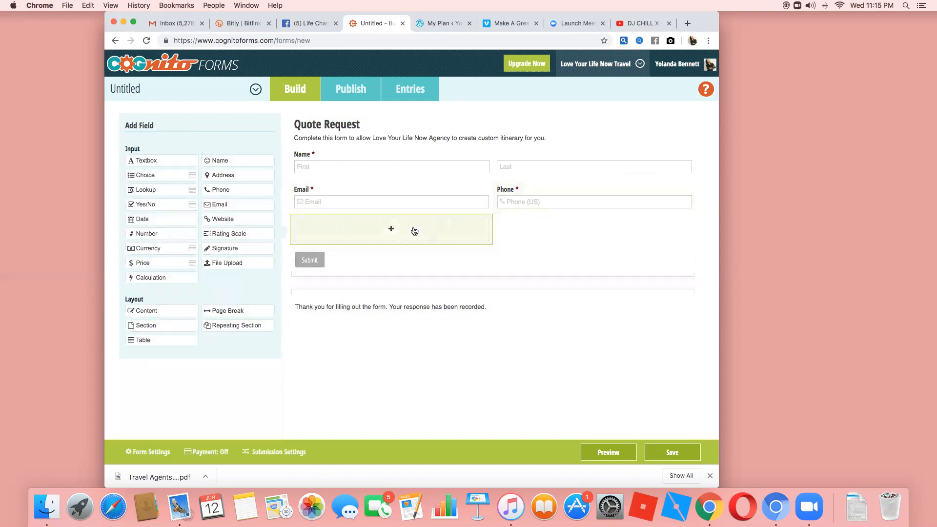
left_click(173, 162)
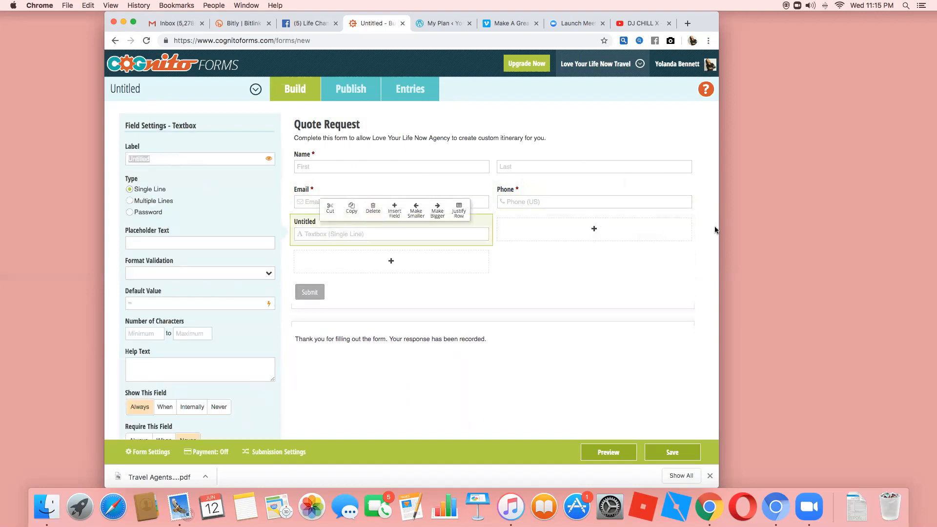
type("Where would you like to ")
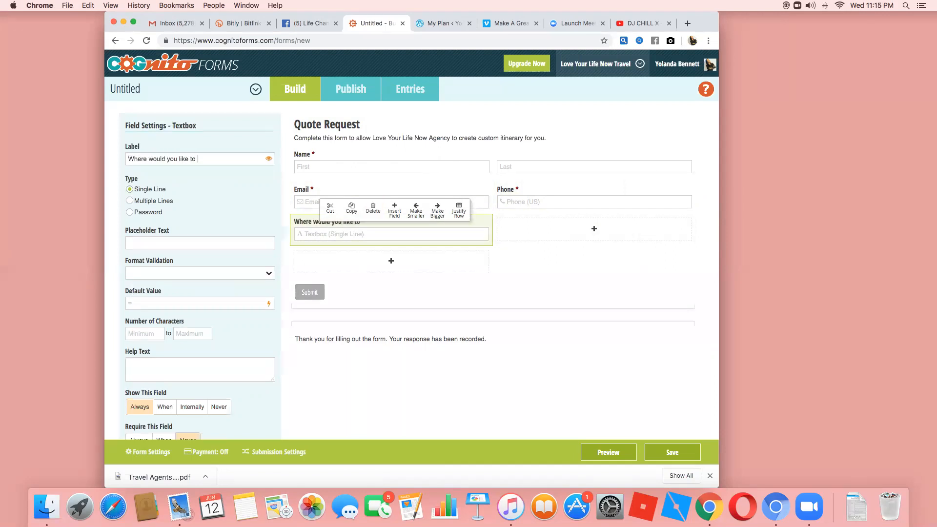
type("gof?")
key("BackSpace")
type("?")
Set the destination textbox to Multiple Lines with the placeholder text "Choose two destinations"
left_click(130, 202)
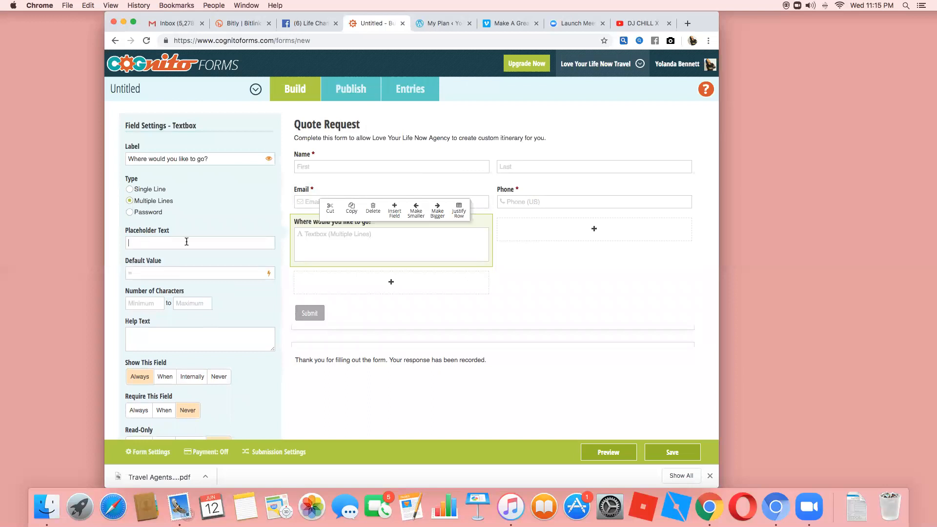
left_click(308, 241)
type("Choose two destinations")
left_click(373, 315)
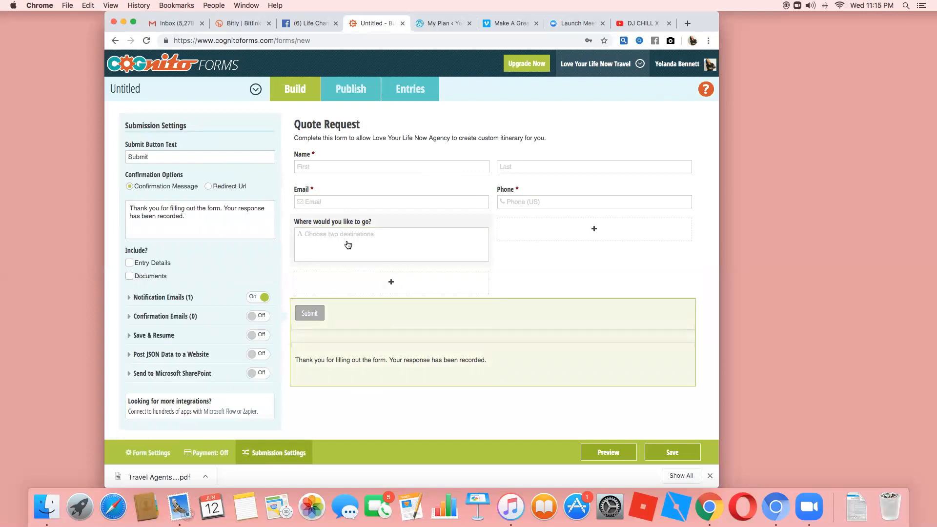
Add a single-line textbox beside the destination question and label it "Where is your nearest airport?"
left_click(561, 232)
left_click(159, 164)
type("Where is your nearest airport?")
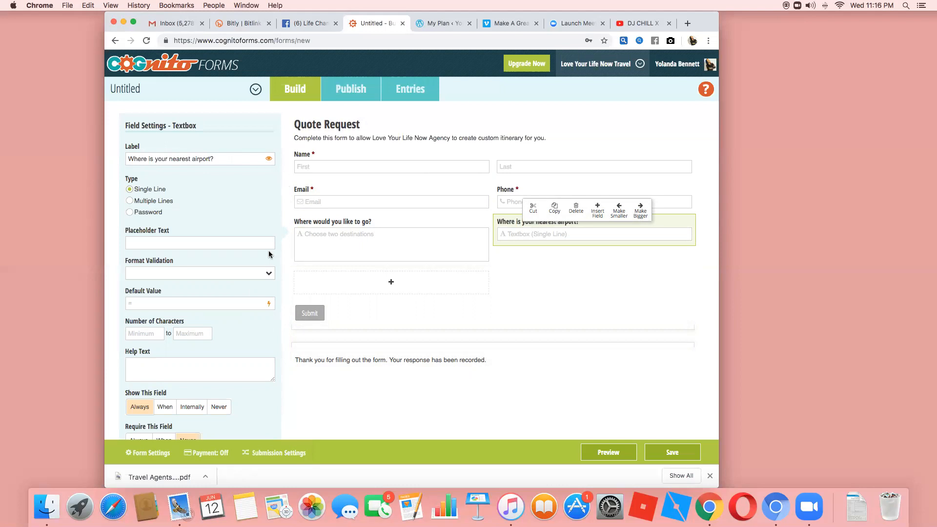
left_click(234, 242)
Set the destination and nearest airport textboxes to be always required
left_click(401, 246)
scroll(263, 354, "down", 3)
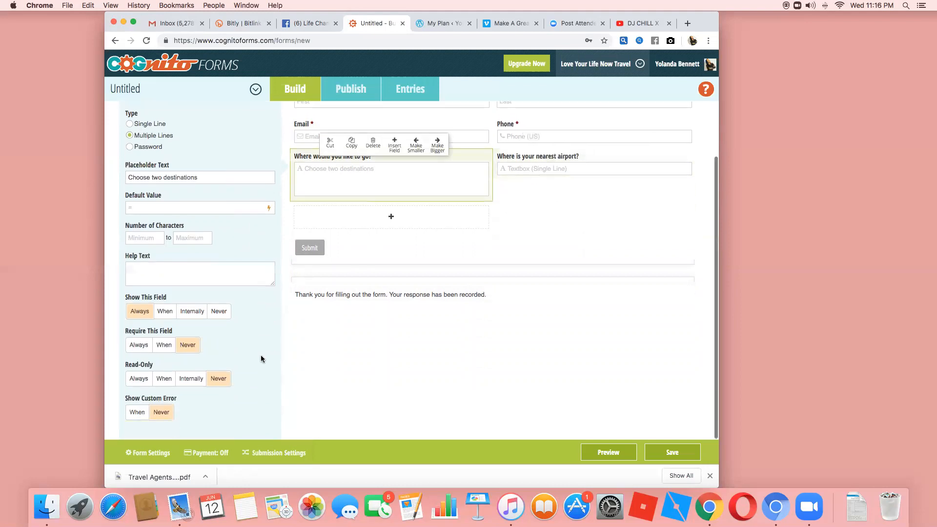
left_click(139, 345)
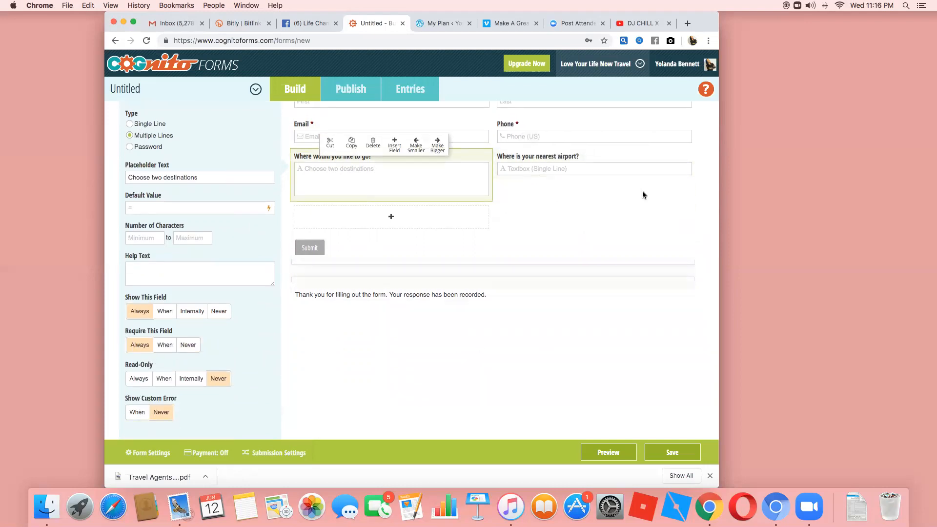
left_click(585, 170)
scroll(148, 413, "down", 2)
scroll(148, 413, "down", 3)
left_click(139, 322)
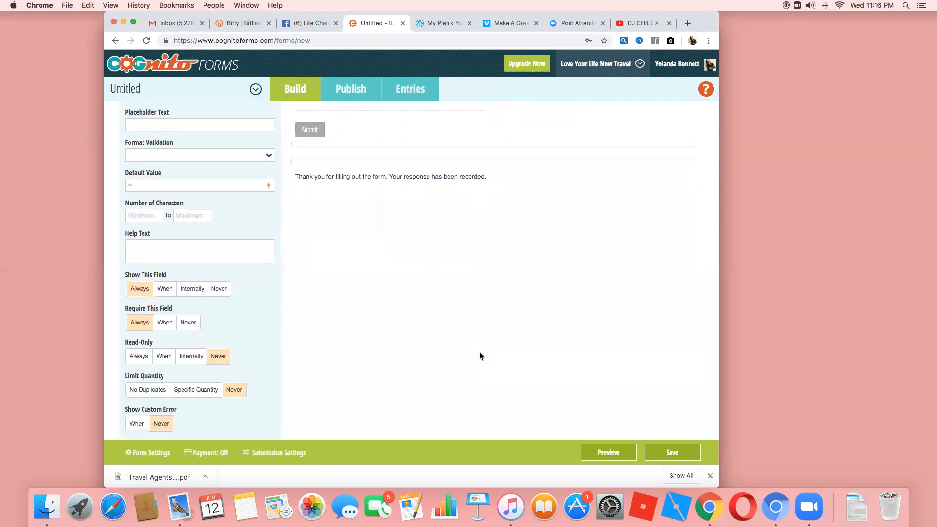
scroll(479, 353, "up", 5)
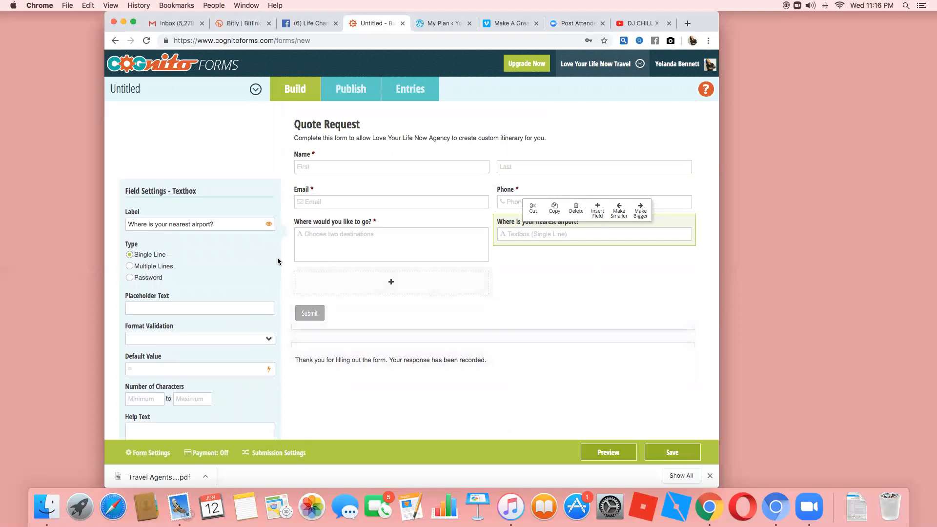
Add a "How many people are going?" textbox below the destination question, with Numeric format validation and a narrower width of about half
left_click(369, 279)
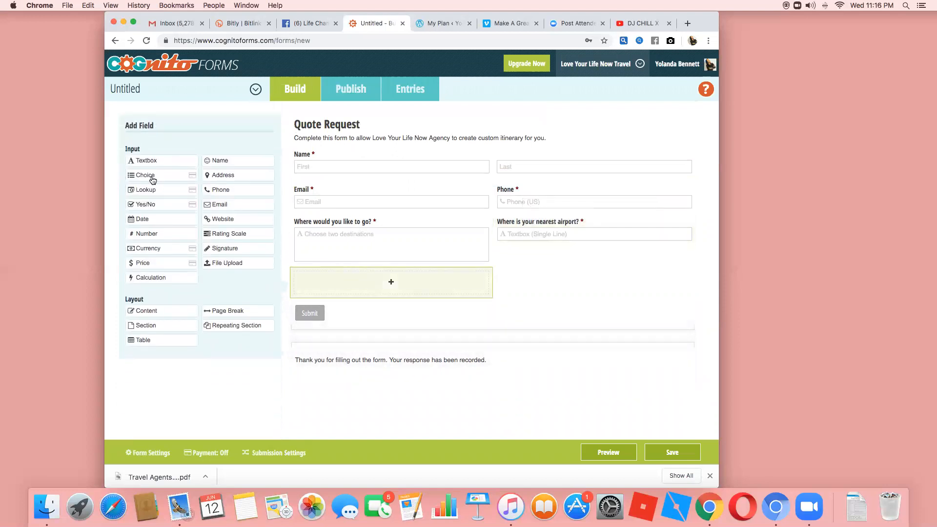
left_click(146, 161)
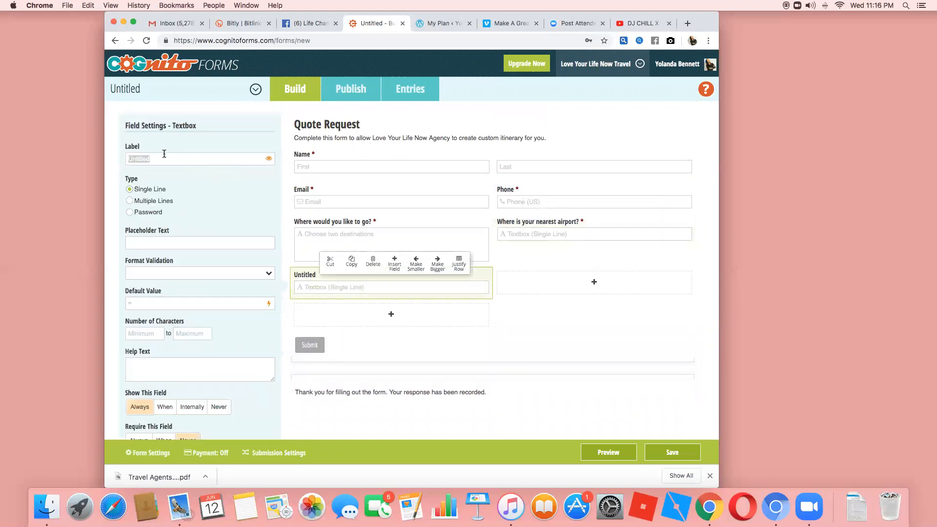
type("How many people are going")
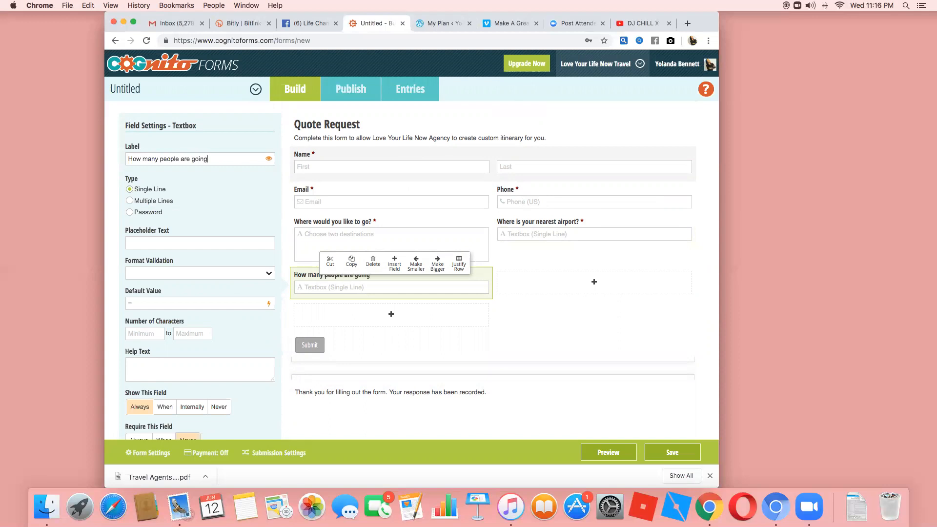
type("?")
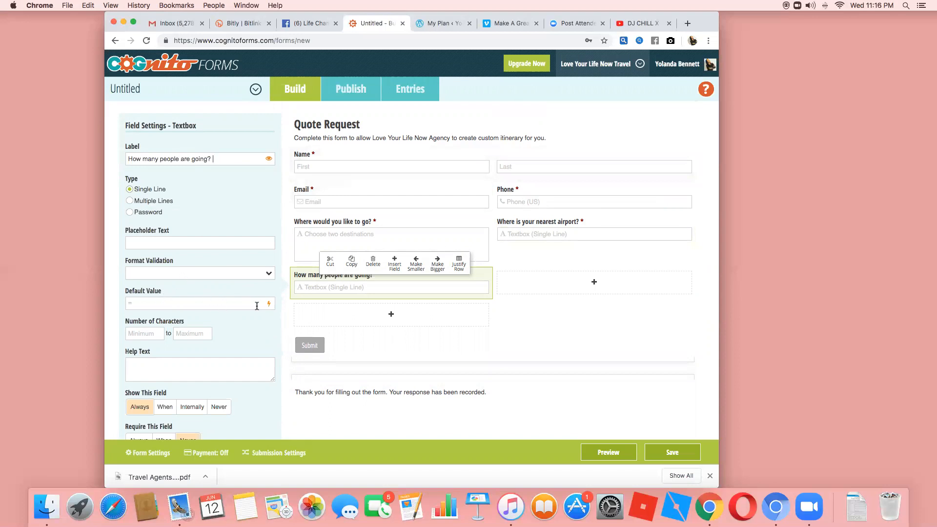
left_click(269, 274)
left_click(255, 289)
left_click_drag(463, 281, 389, 280)
Add a "How many in each room?" textbox beside the number-of-people question, with Numeric format validation
left_click(434, 281)
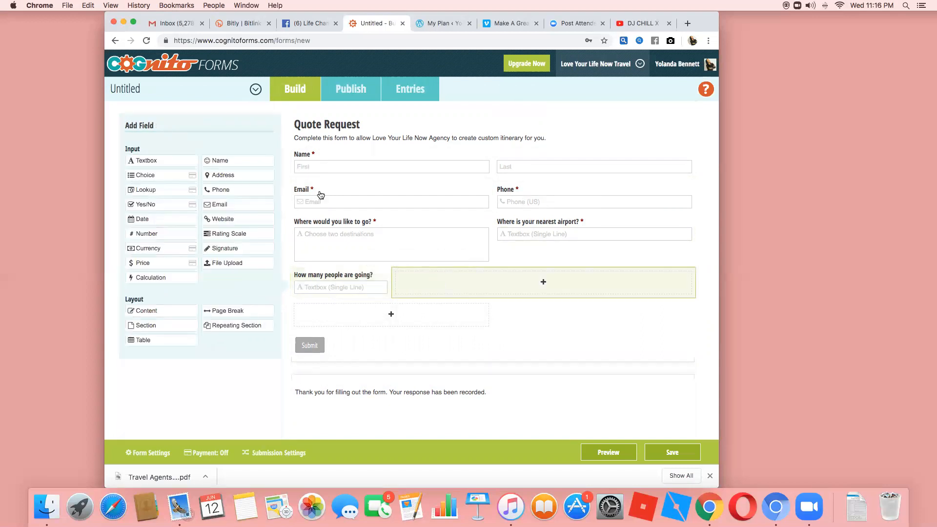
left_click(164, 161)
type("How many in each room?")
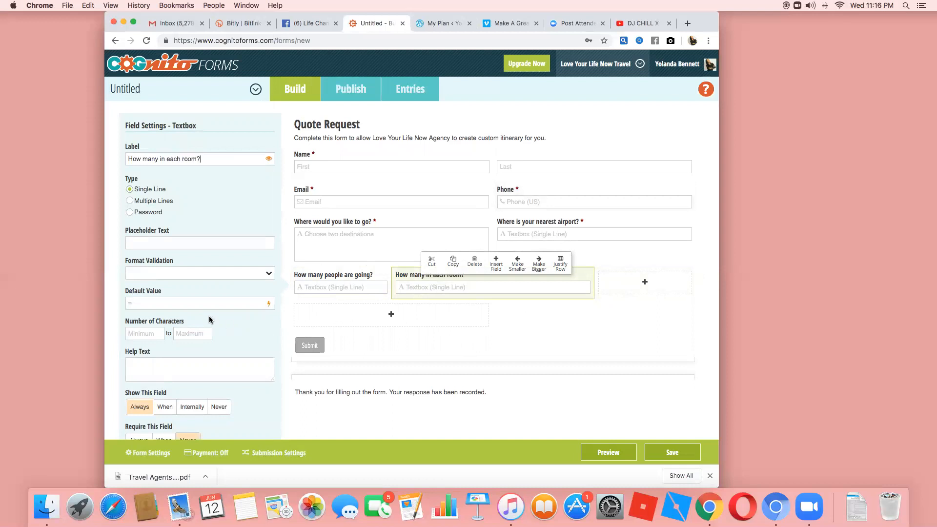
left_click(258, 275)
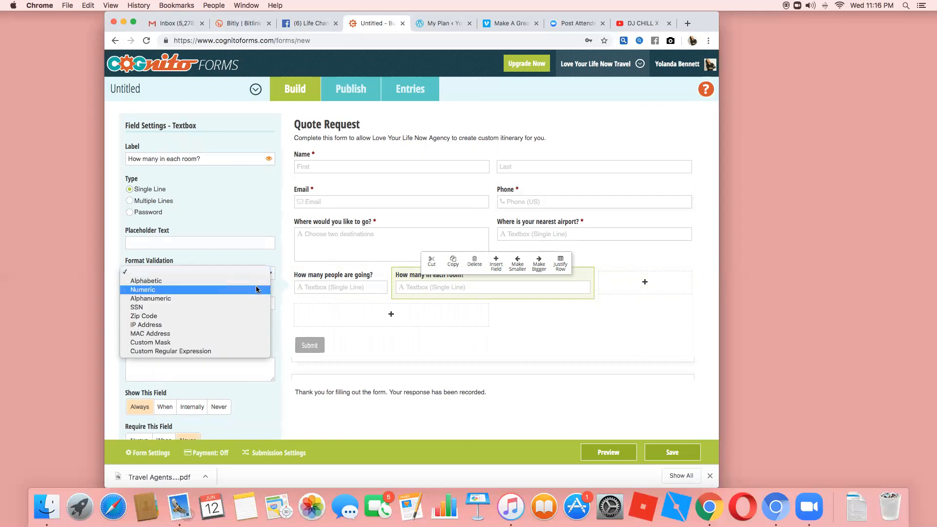
left_click(249, 289)
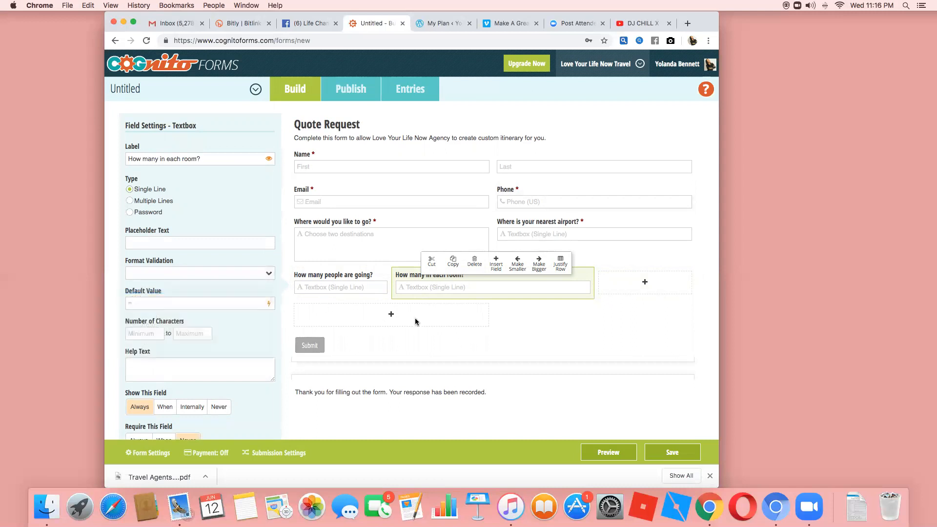
Narrow the "How many in each room?" textbox to about the width of the number-of-people textbox
left_click(601, 336)
left_click_drag(592, 286, 486, 279)
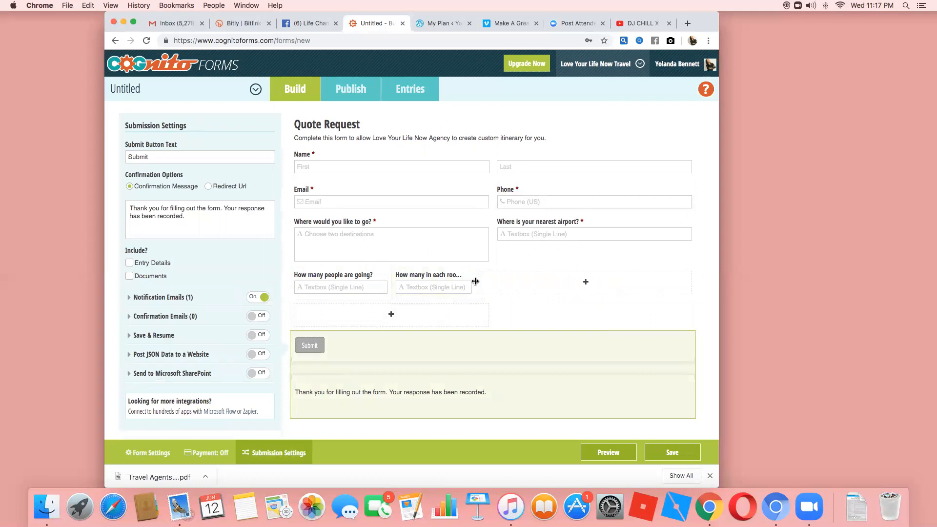
left_click(600, 285)
left_click(166, 161)
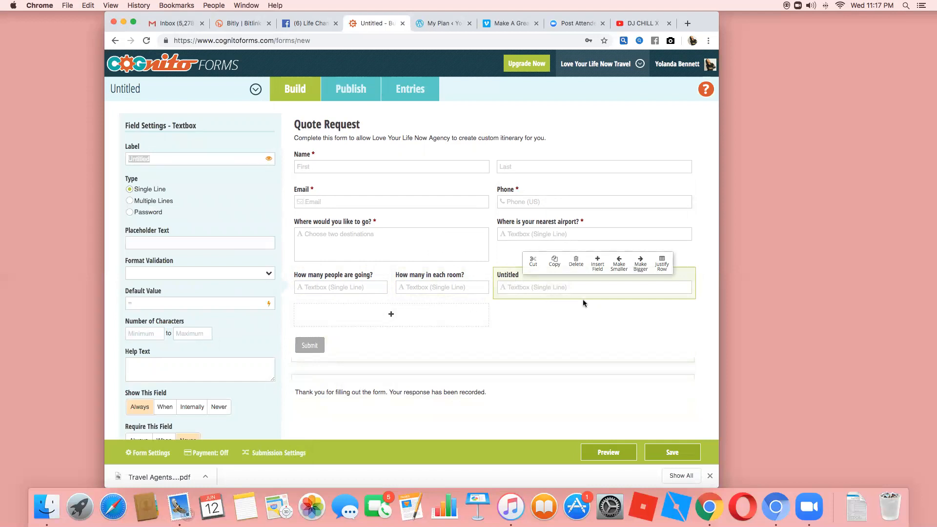
left_click(576, 262)
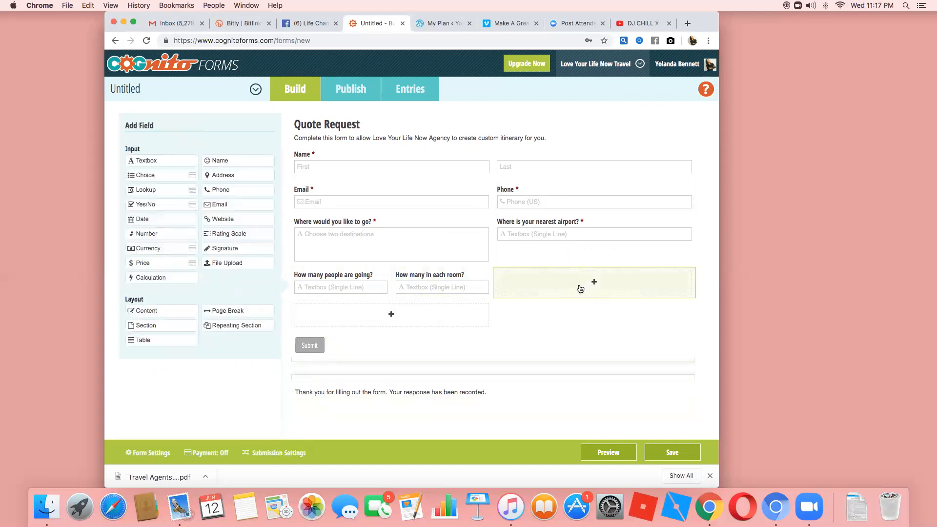
Add a Yes/No field beside the room question and label it "Will everyone have their passport for departure?"
left_click(146, 205)
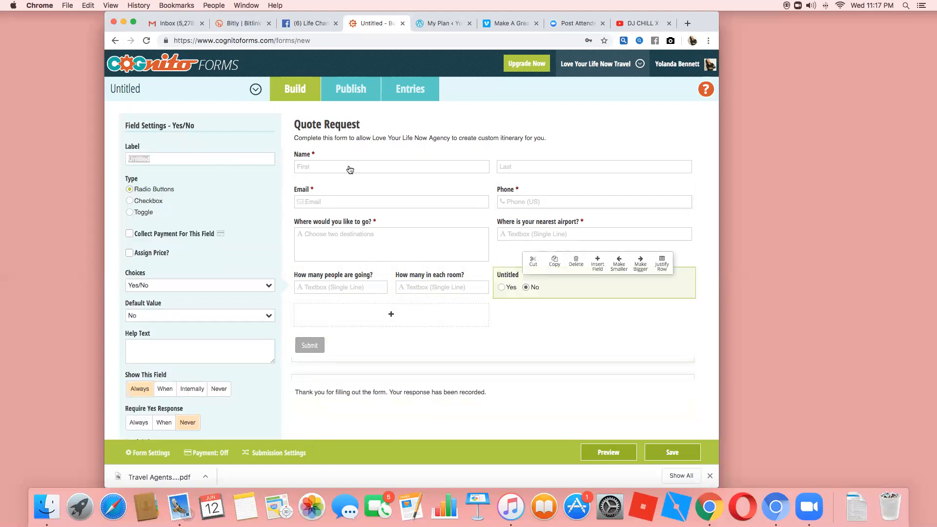
type("Will every")
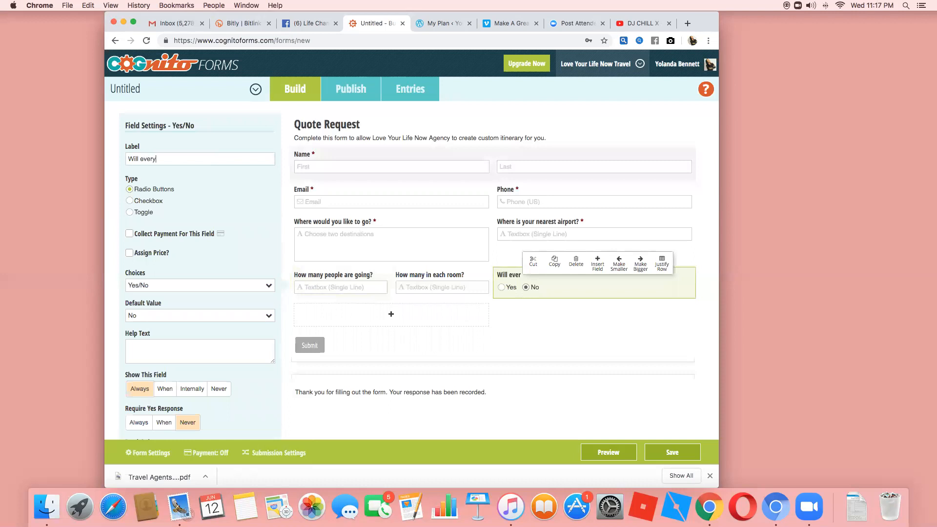
type("one have their passport for departure")
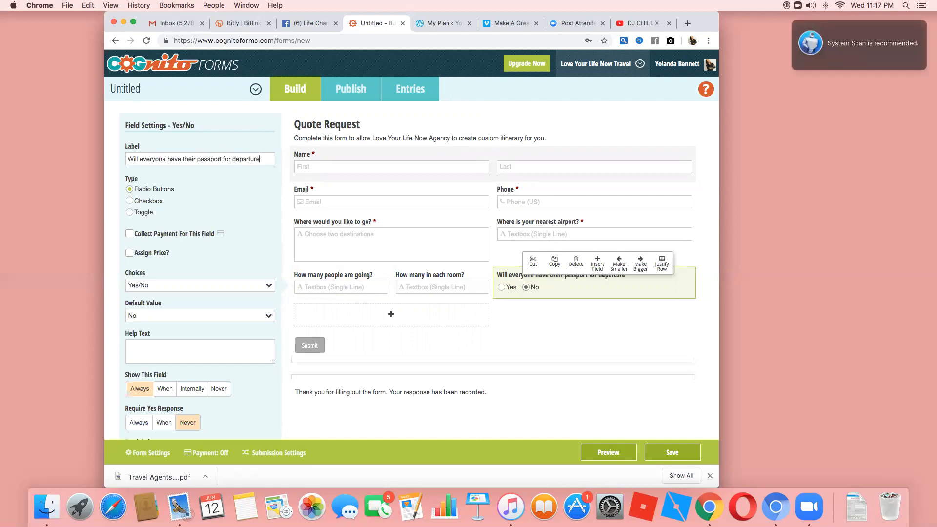
type("?")
Replace the Yes/No field's label with "Does everyone have their passport?"
key("BackSpace")
key("BackSpace")
key("BackSpace")
key("BackSpace")
key("BackSpace")
key("BackSpace")
key("BackSpace")
key("BackSpace")
key("BackSpace")
key("BackSpace")
key("BackSpace")
key("BackSpace")
key("BackSpace")
key("BackSpace")
key("BackSpace")
key("BackSpace")
key("BackSpace")
key("BackSpace")
key("BackSpace")
key("BackSpace")
key("BackSpace")
key("BackSpace")
key("BackSpace")
key("BackSpace")
key("BackSpace")
key("BackSpace")
key("BackSpace")
key("BackSpace")
key("BackSpace")
key("BackSpace")
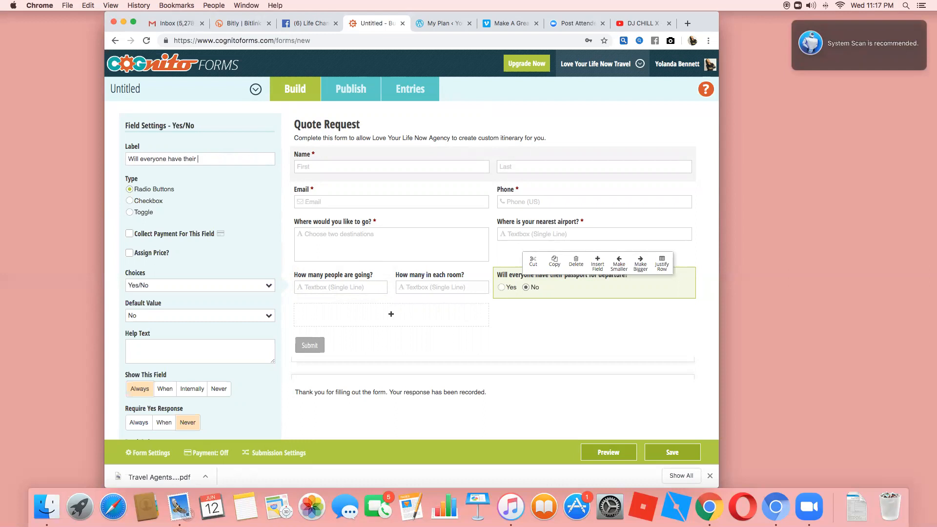
key("BackSpace")
key("BackSpace")
key("BackSpace")
key("BackSpace")
key("BackSpace")
key("BackSpace")
key("BackSpace")
key("BackSpace")
key("BackSpace")
key("BackSpace")
key("BackSpace")
key("BackSpace")
key("BackSpace")
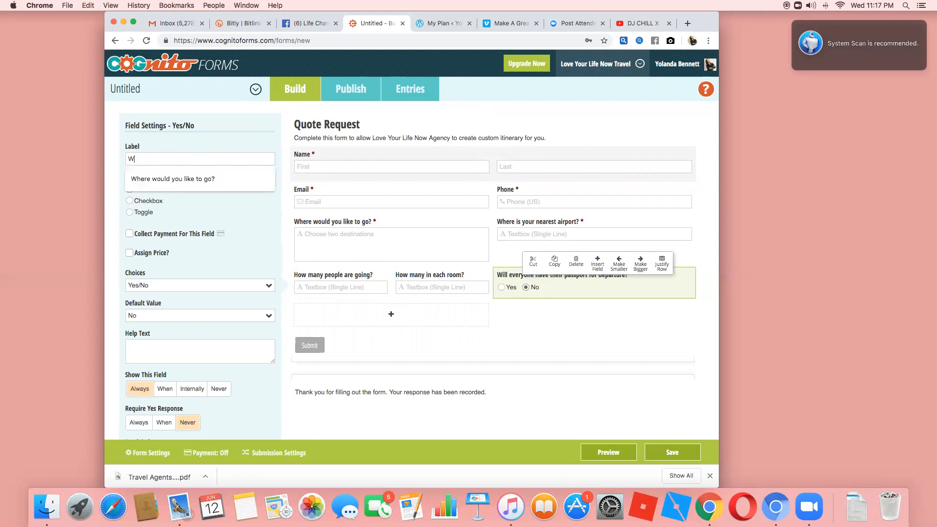
type("/d")
key("BackSpace")
key("BackSpace")
type("D")
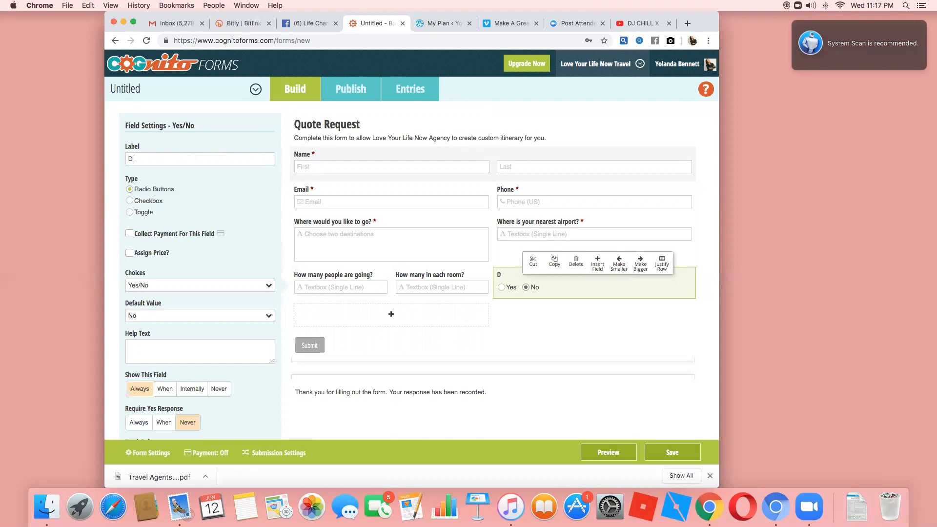
type("oes everyone have their passport?")
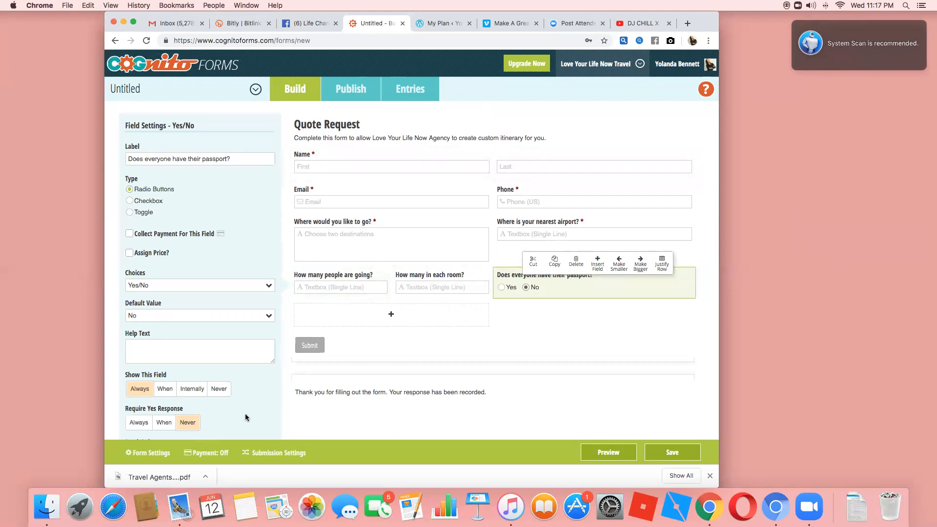
Narrow the passport Yes/No field to slightly more than half its width, leaving space beside it in the row
scroll(245, 414, "down", 3)
scroll(246, 418, "down", 1)
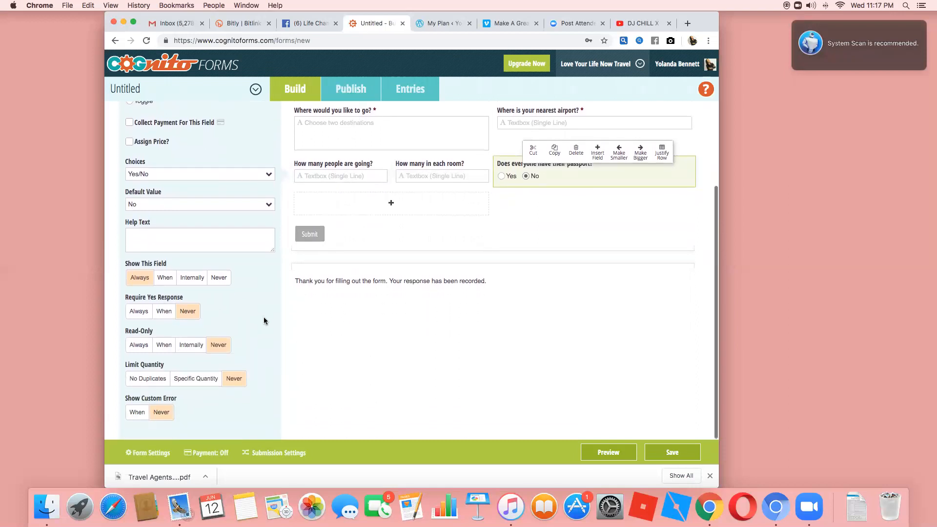
scroll(263, 319, "up", 4)
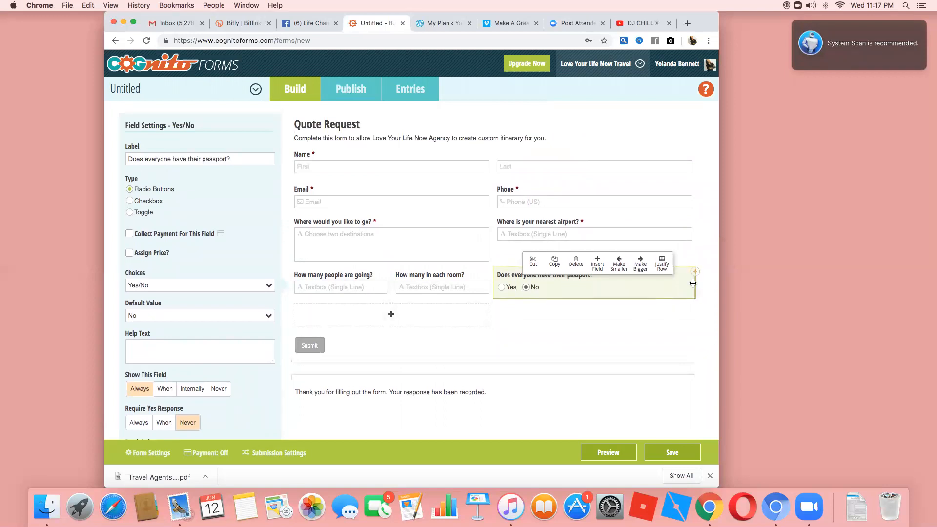
left_click_drag(686, 293, 610, 283)
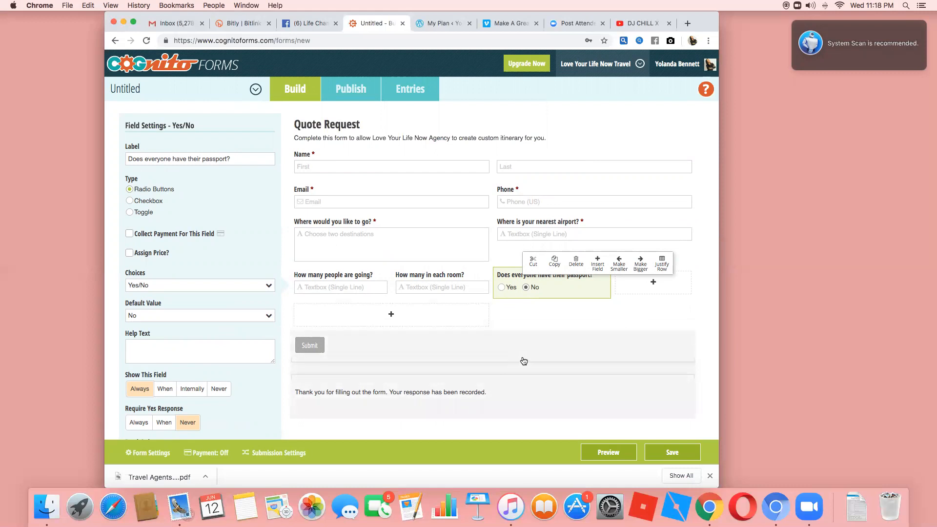
scroll(234, 277, "down", 3)
scroll(235, 280, "up", 3)
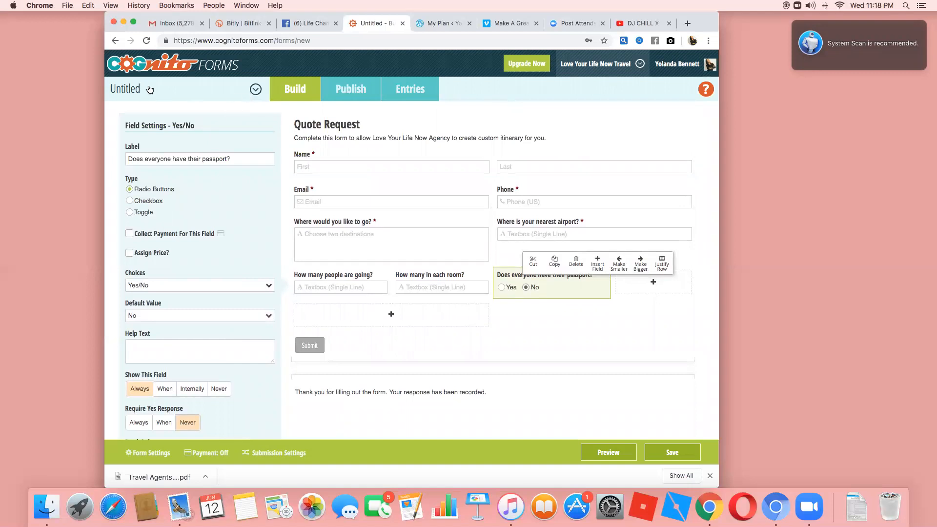
Replace the submission confirmation message with "Thank you for your quote request. You will receive a response in 72 hours."
left_click(335, 128)
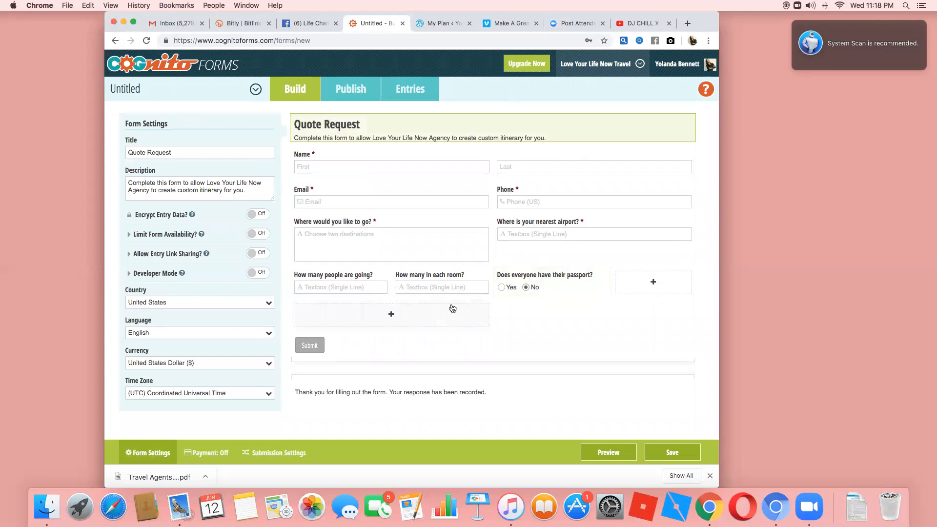
left_click(320, 347)
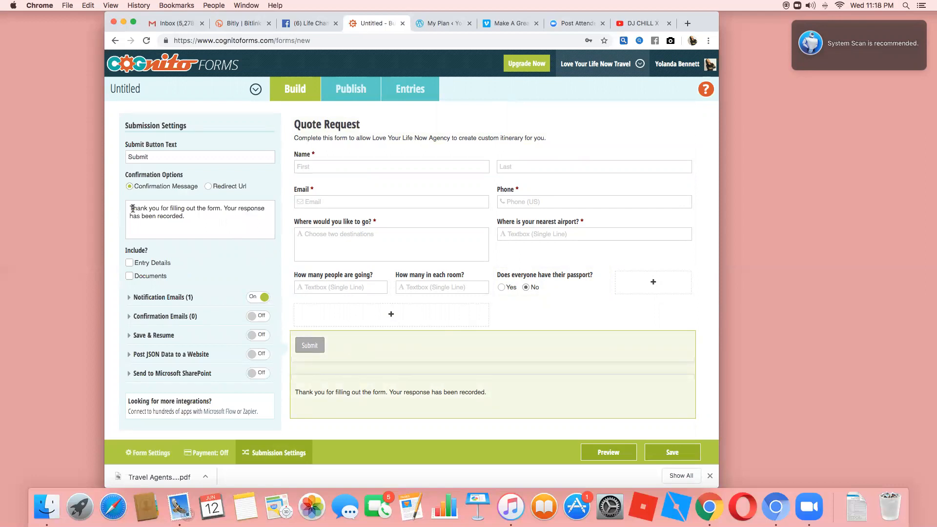
left_click_drag(132, 208, 210, 218)
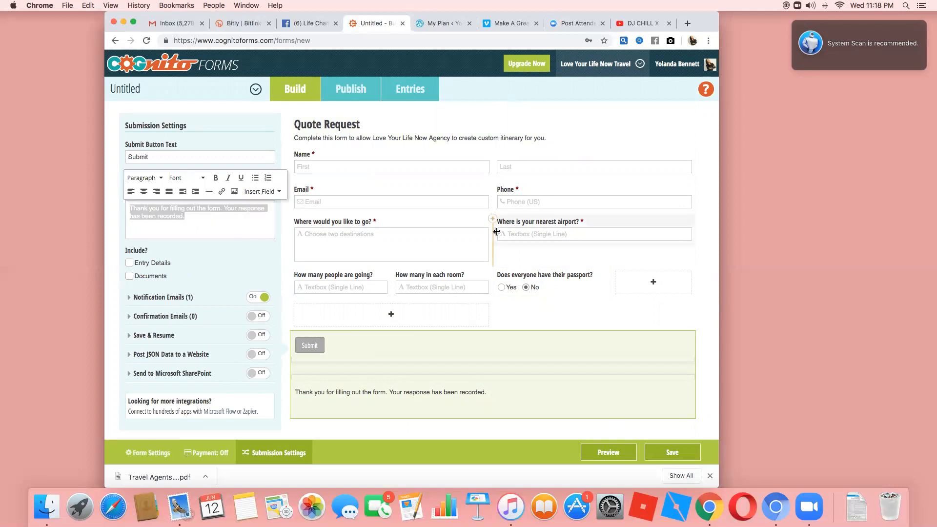
type("Thank you for your quort")
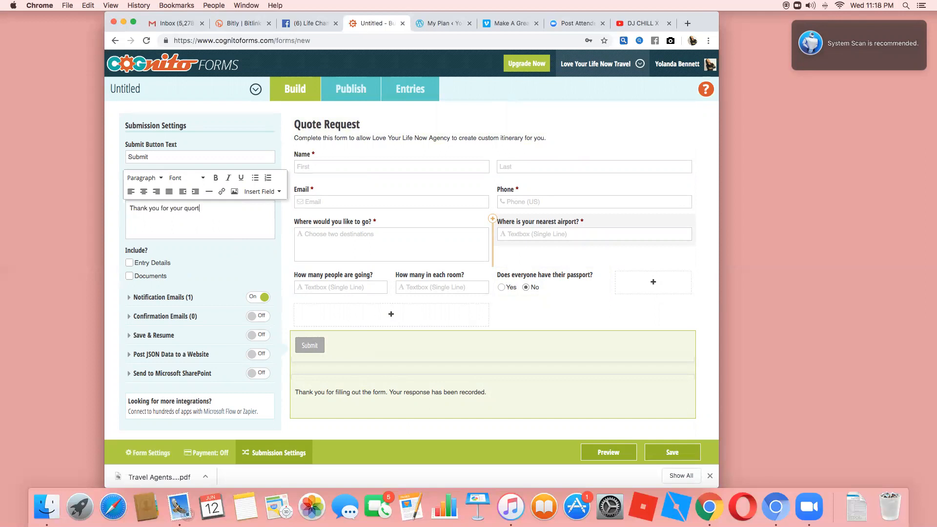
type("te request.")
type(" YOu ")
type("ou will recei")
type("ve a rsp")
key("BackSpace")
key("BackSpace")
key("BackSpace")
type("response in 72 hours.")
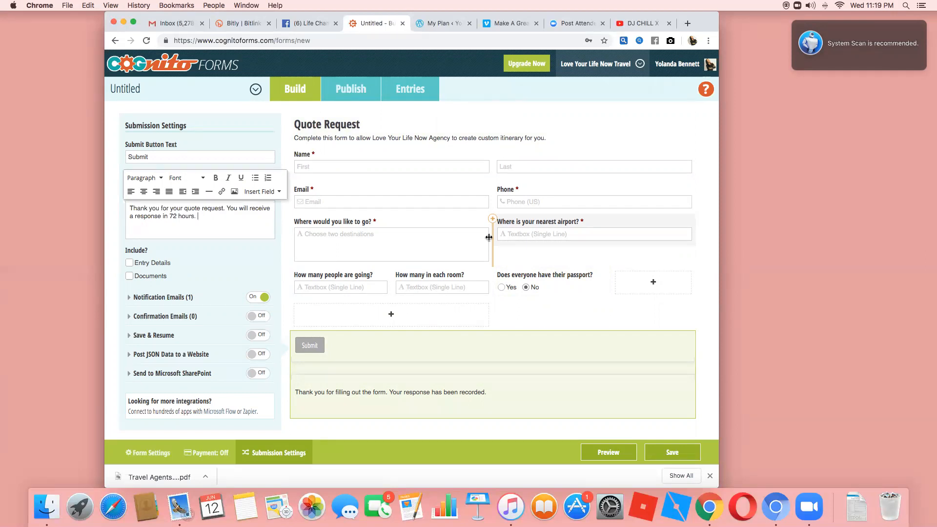
left_click(308, 346)
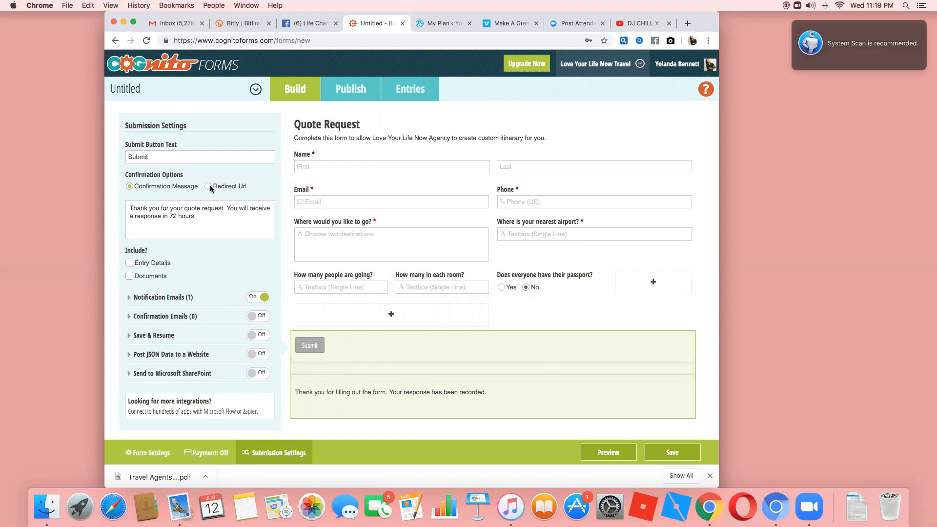
left_click(153, 157)
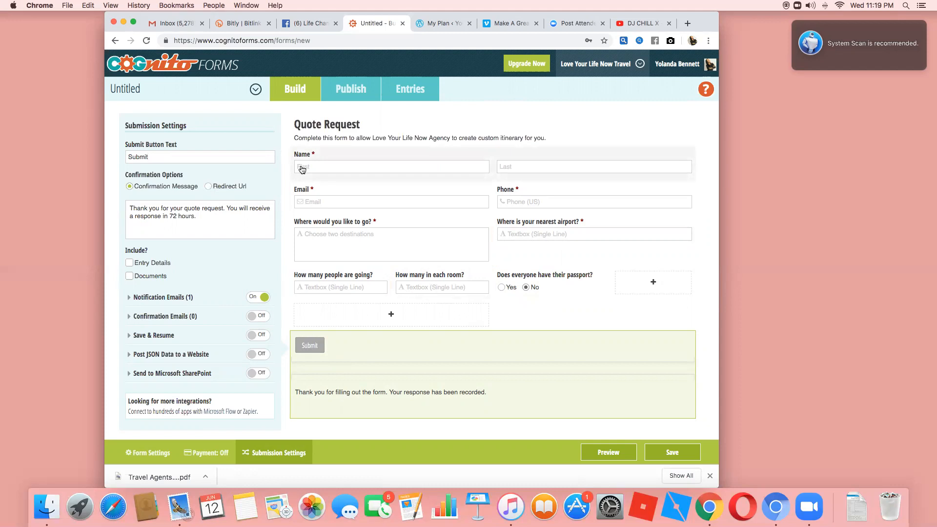
type("and LIKE us on Facebook")
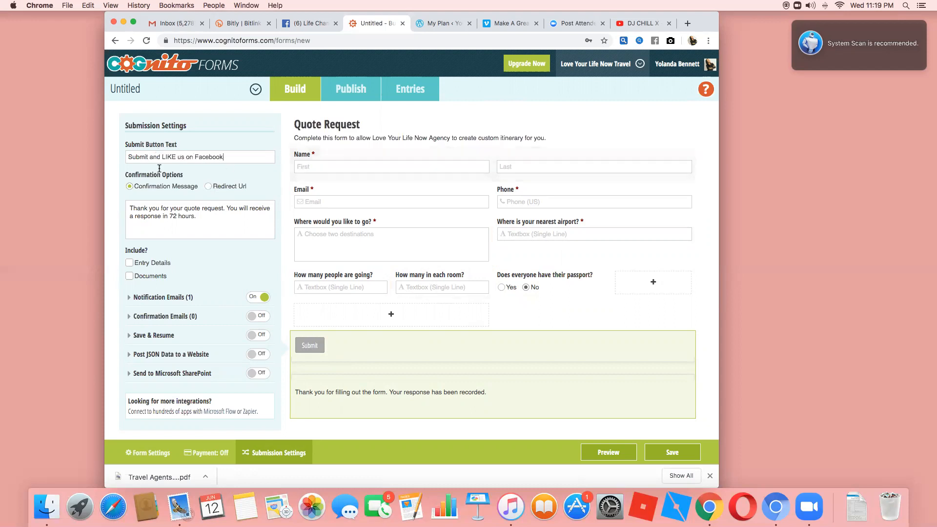
left_click(207, 188)
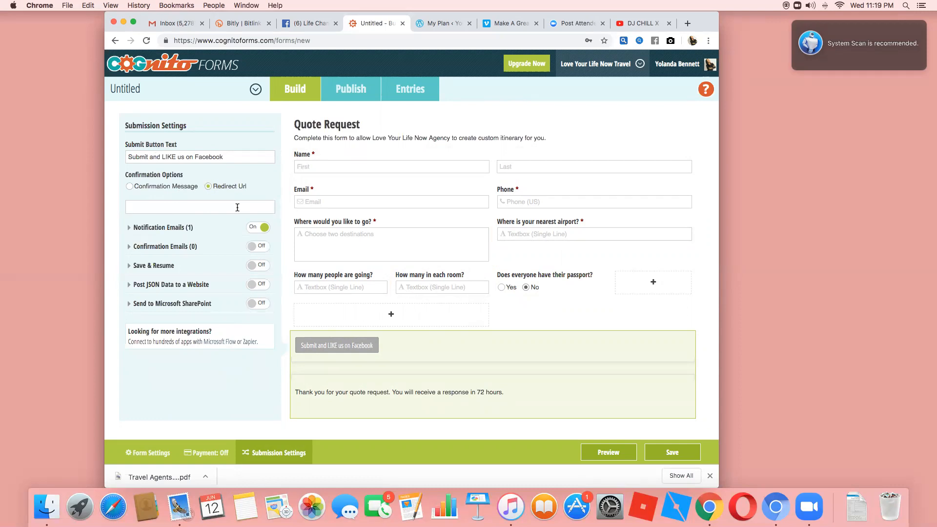
left_click(129, 185)
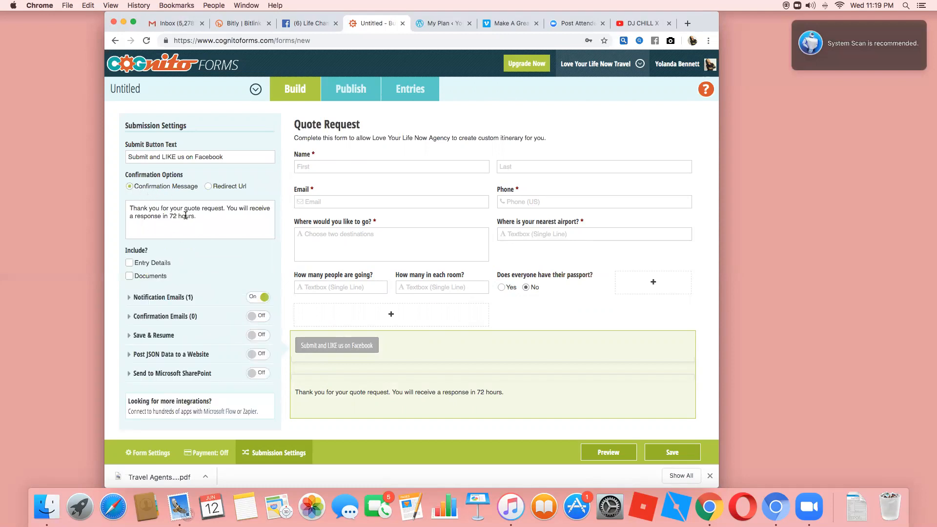
left_click_drag(234, 156, 147, 157)
key("BackSpace")
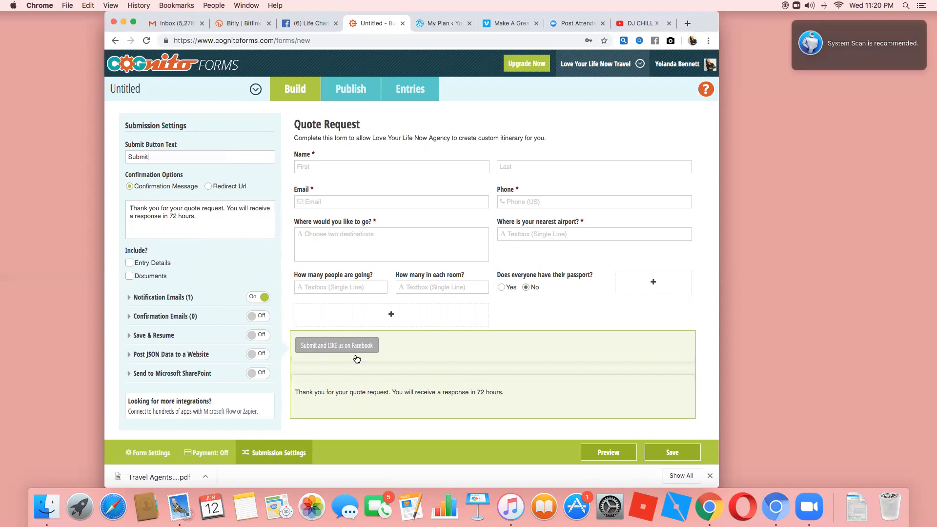
Save the Quote Request form
left_click(673, 454)
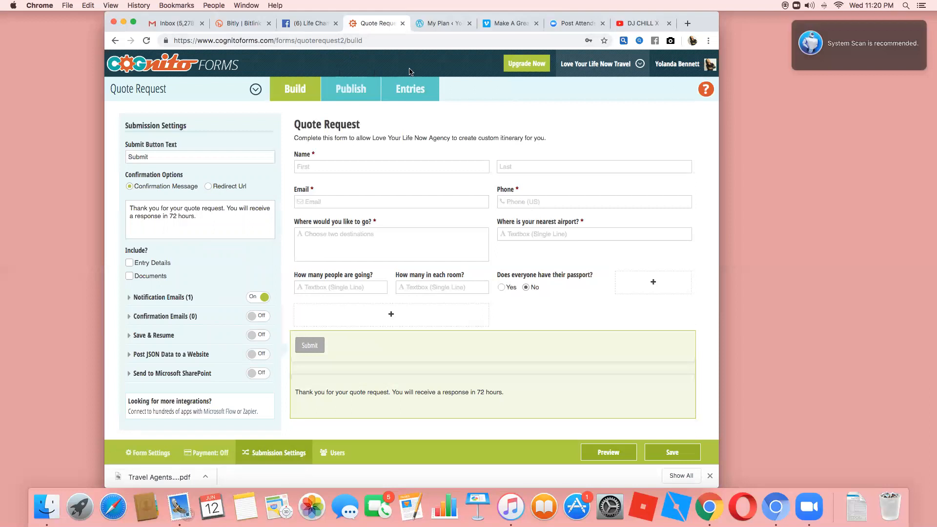
left_click(238, 24)
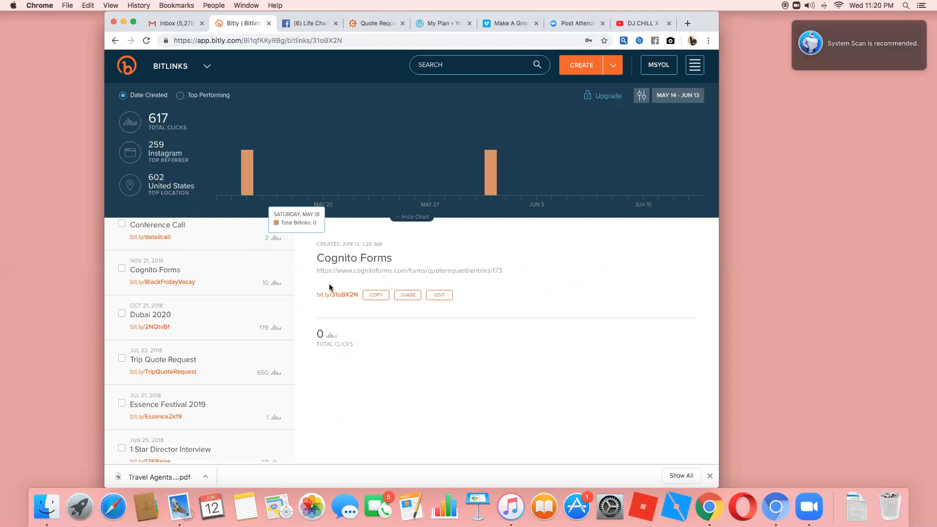
scroll(213, 292, "down", 2)
scroll(213, 292, "up", 10)
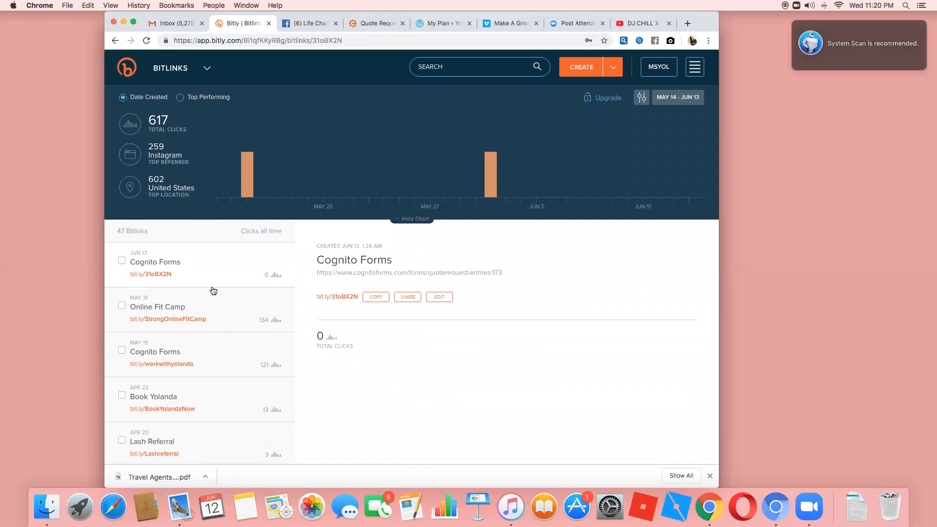
left_click(375, 23)
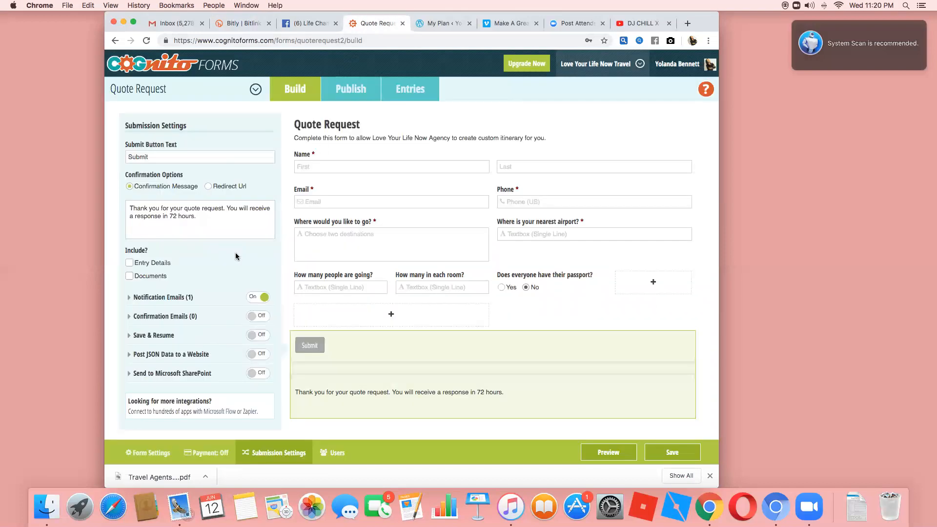
Open the form's publishing options and copy its full share link
left_click(350, 94)
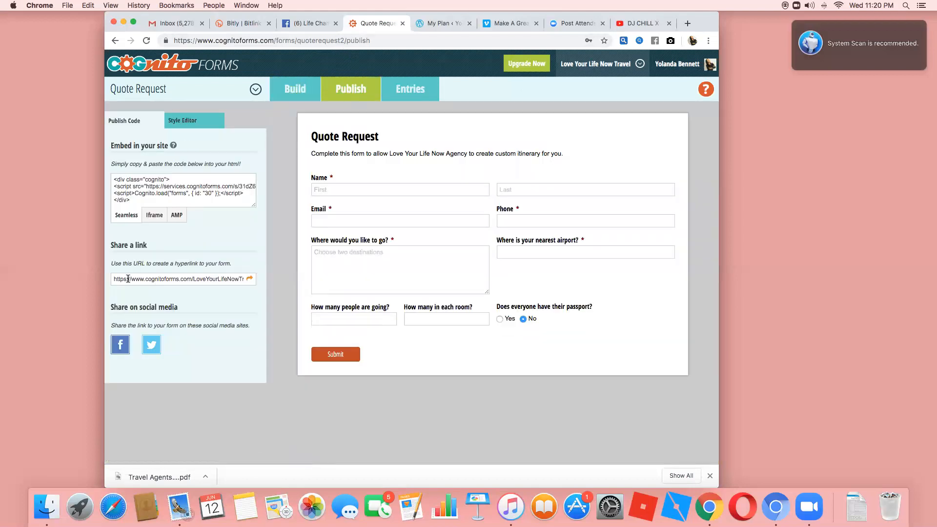
left_click_drag(114, 280, 302, 285)
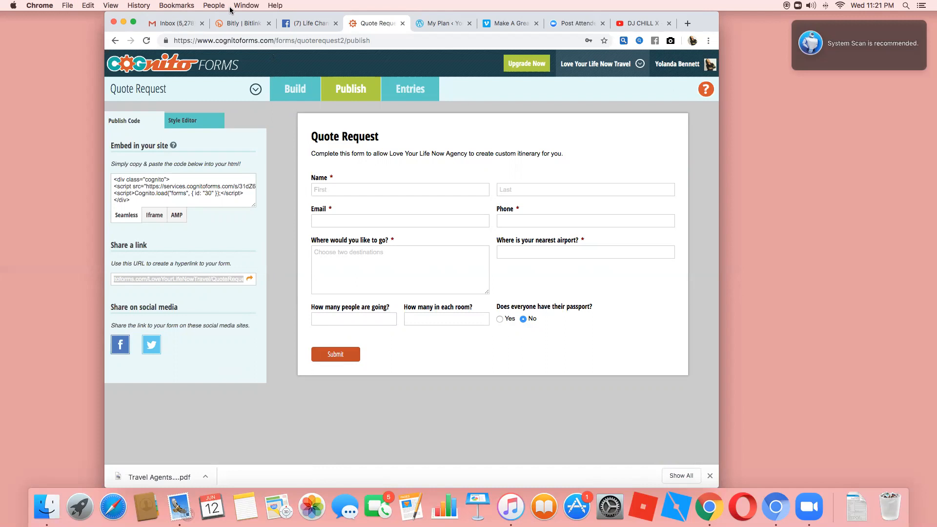
left_click(241, 25)
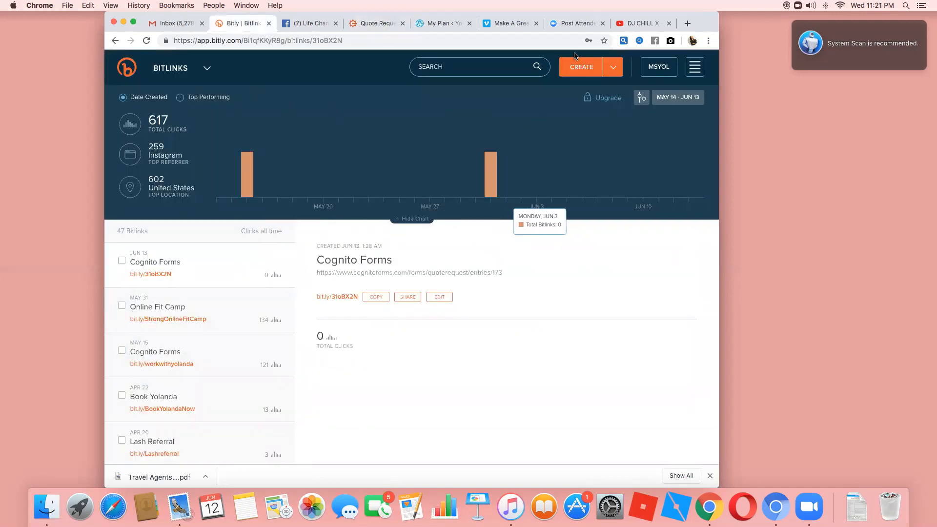
left_click(584, 73)
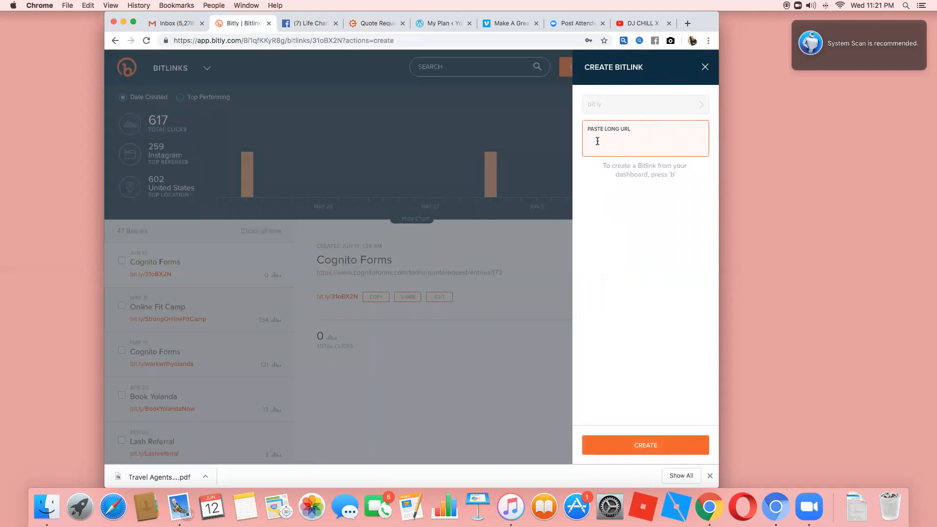
type("https://www.cognitoforms.com/LoveYourLifeNowTravel/QuoteRequest2")
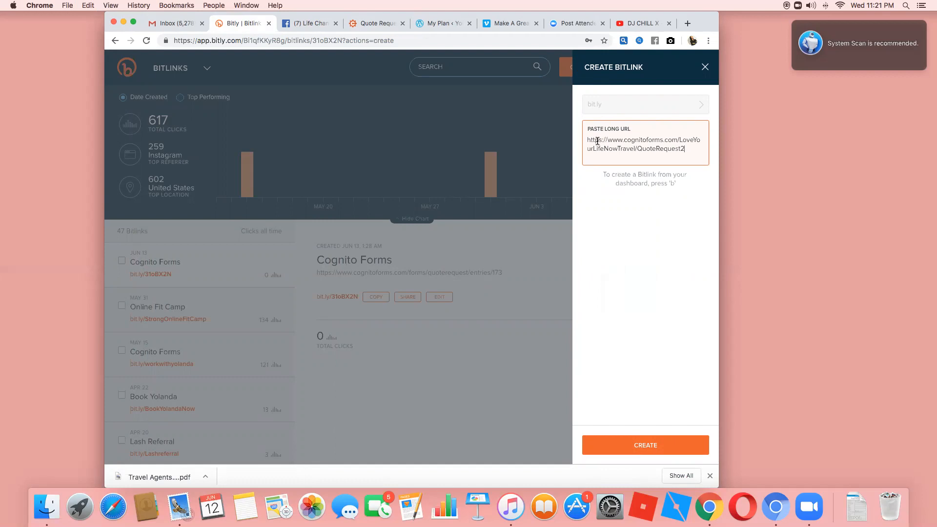
key("Return")
Replace the new short link's title with "Test Quote"
left_click(636, 160)
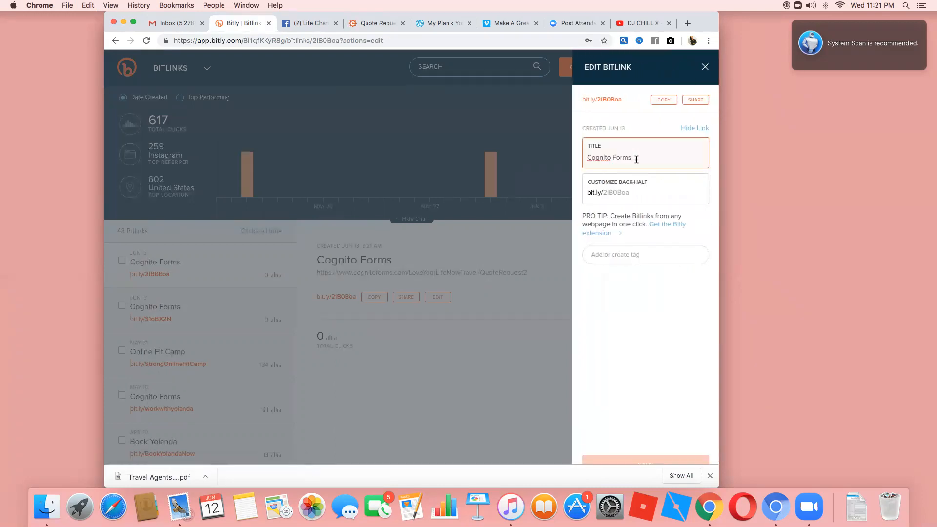
key("BackSpace")
key("BackSpace")
key("BackSpace")
key("BackSpace")
key("BackSpace")
key("BackSpace")
key("BackSpace")
key("BackSpace")
key("BackSpace")
key("BackSpace")
key("BackSpace")
key("BackSpace")
key("BackSpace")
type("Test ")
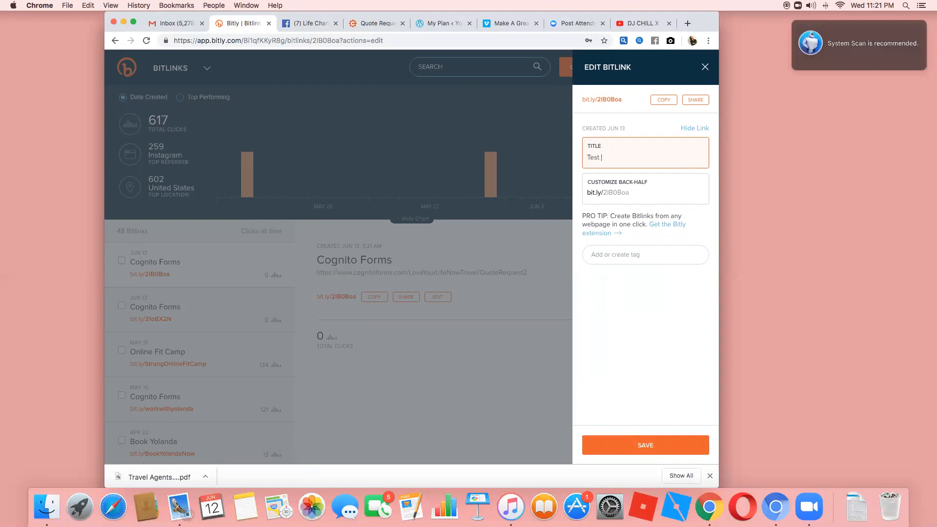
type("Quote")
Customize the short link's back-half to "testquote" and save the link
left_click(637, 194)
key("BackSpace")
key("BackSpace")
key("BackSpace")
type("testquote")
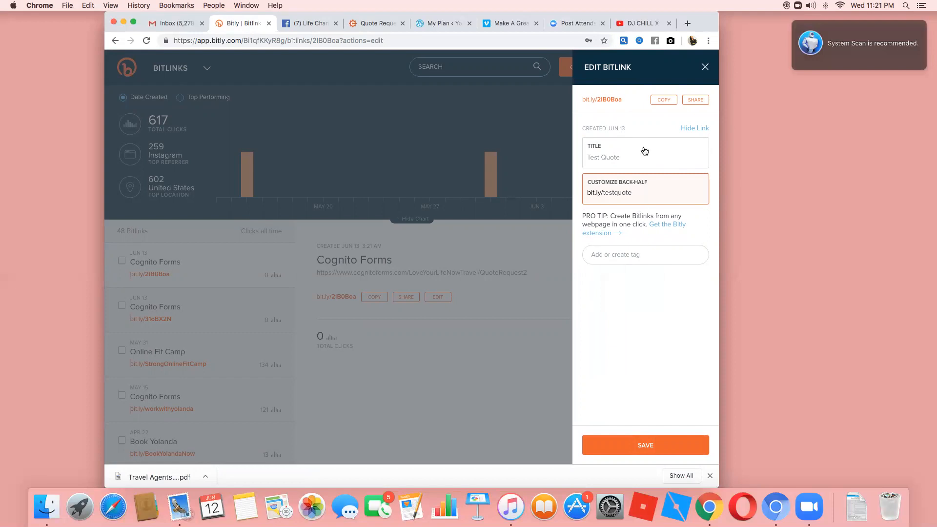
left_click(609, 443)
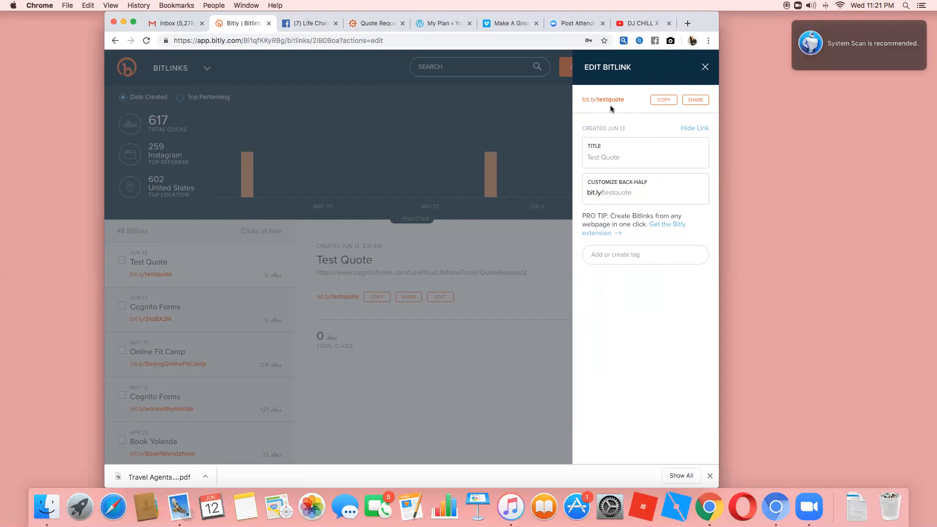
Copy the customized short link and close the link editor
left_click(660, 102)
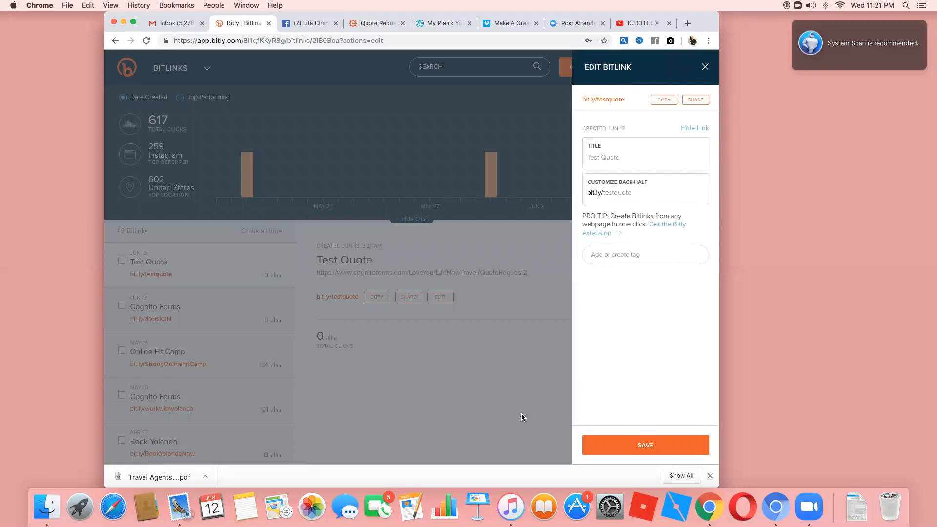
left_click(240, 508)
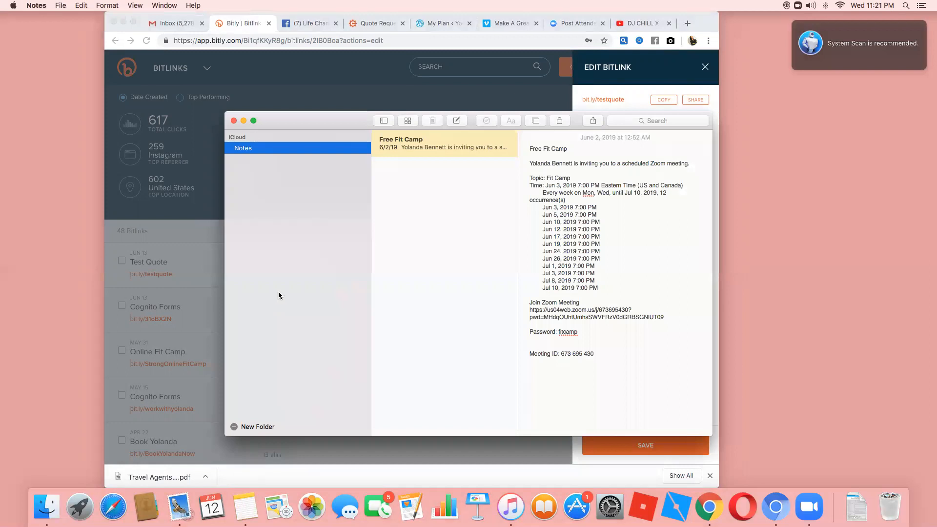
left_click(233, 121)
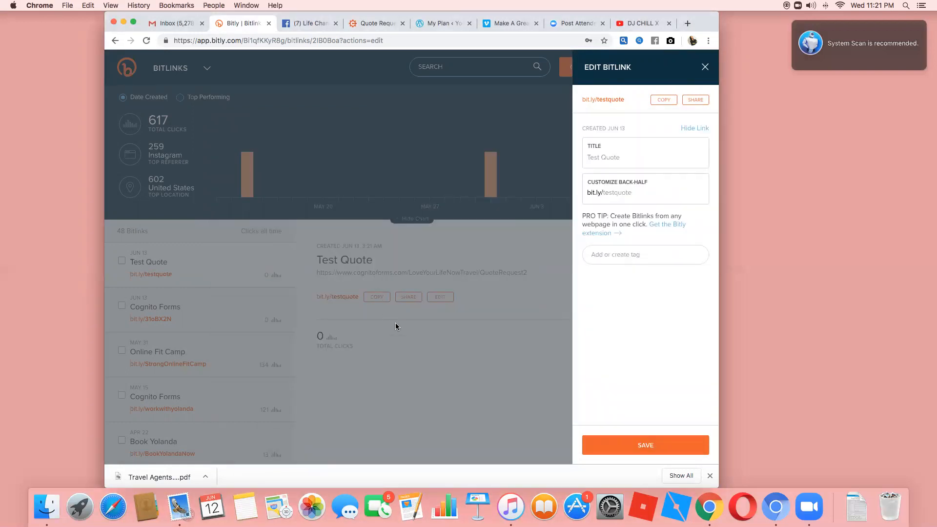
left_click(441, 357)
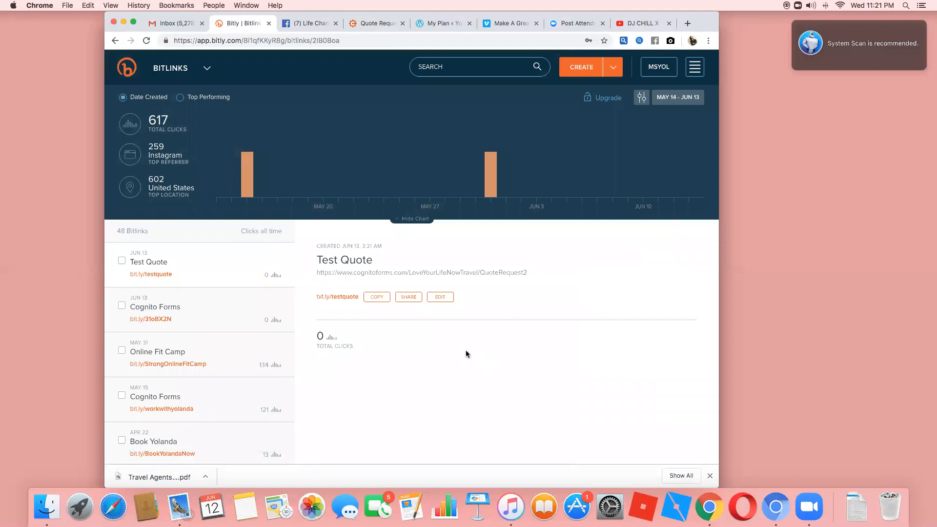
Switch to Facebook, open the Love Your Life Now Travel page and minimize the open chat window
left_click(310, 25)
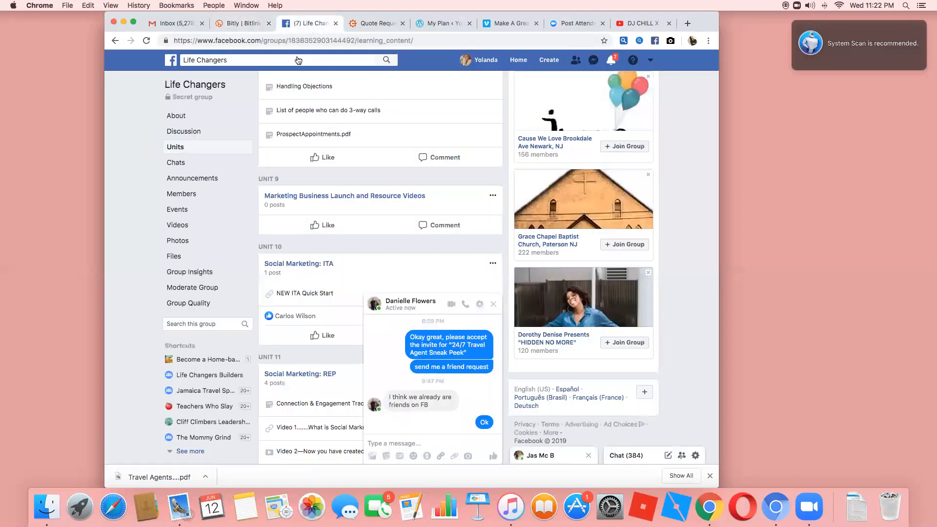
left_click(249, 59)
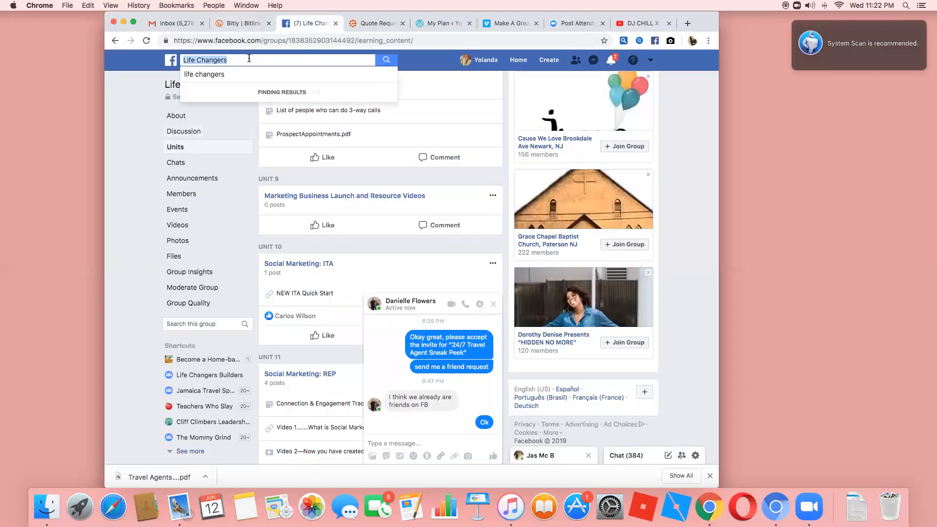
type("life")
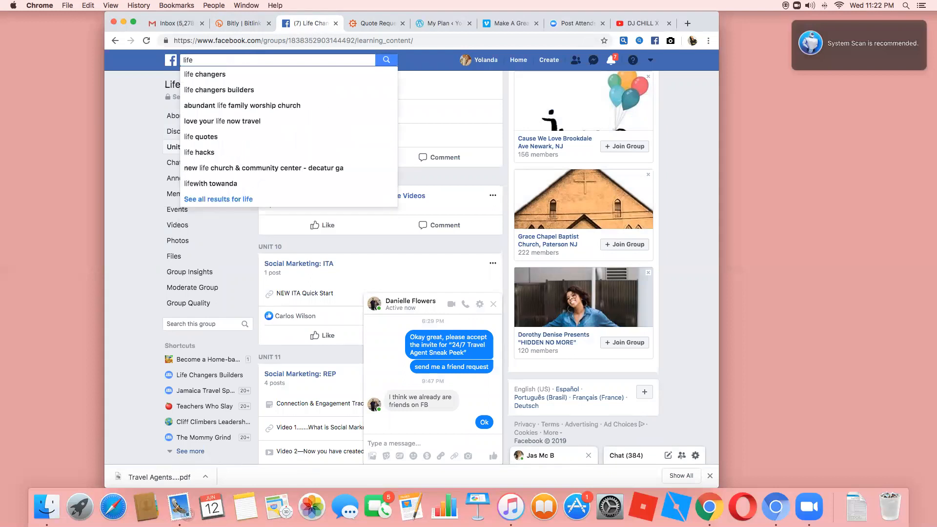
left_click(217, 122)
left_click(375, 108)
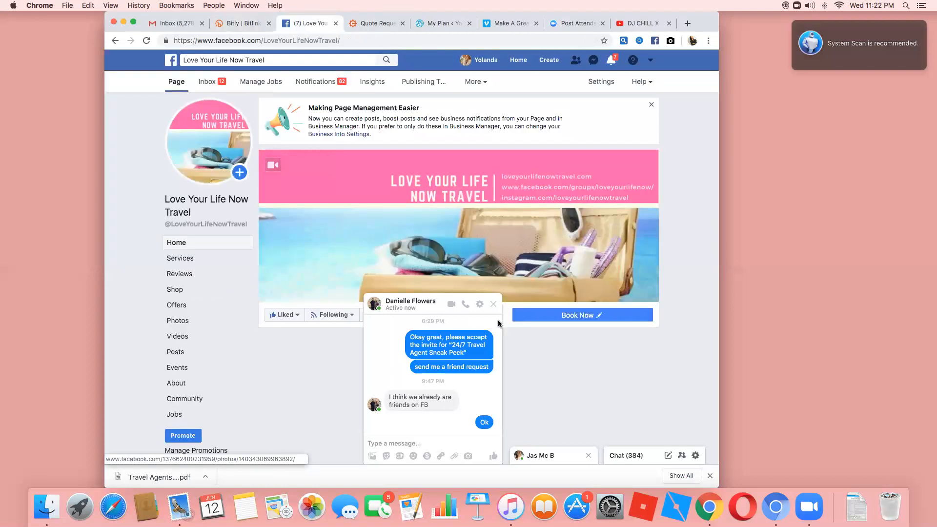
left_click(497, 299)
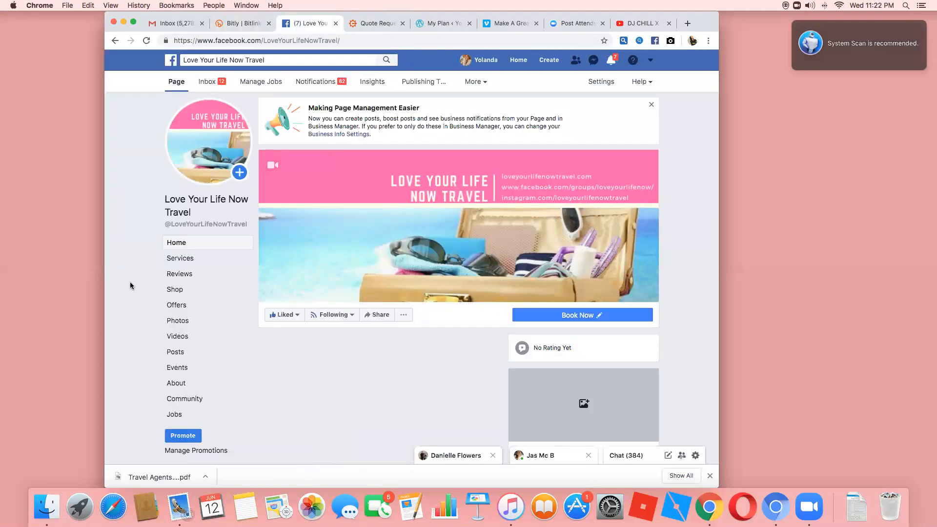
left_click(178, 353)
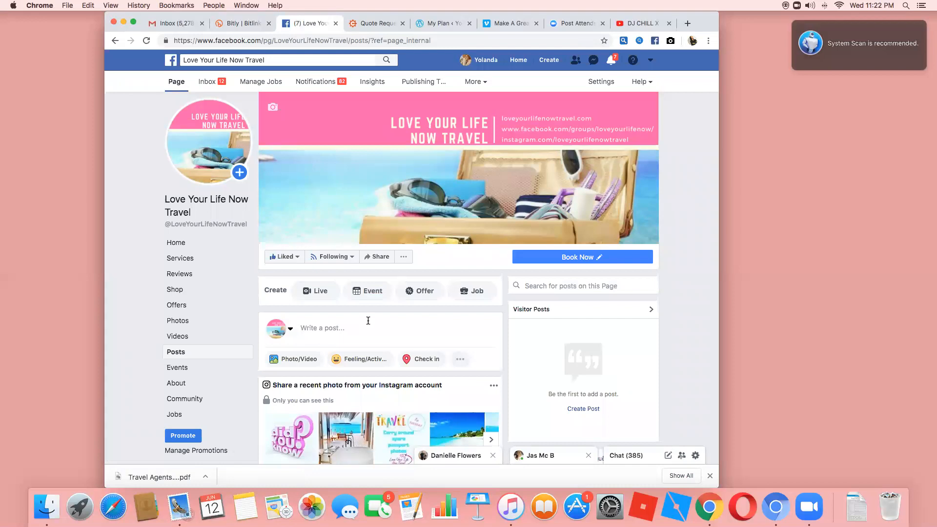
scroll(368, 320, "down", 5)
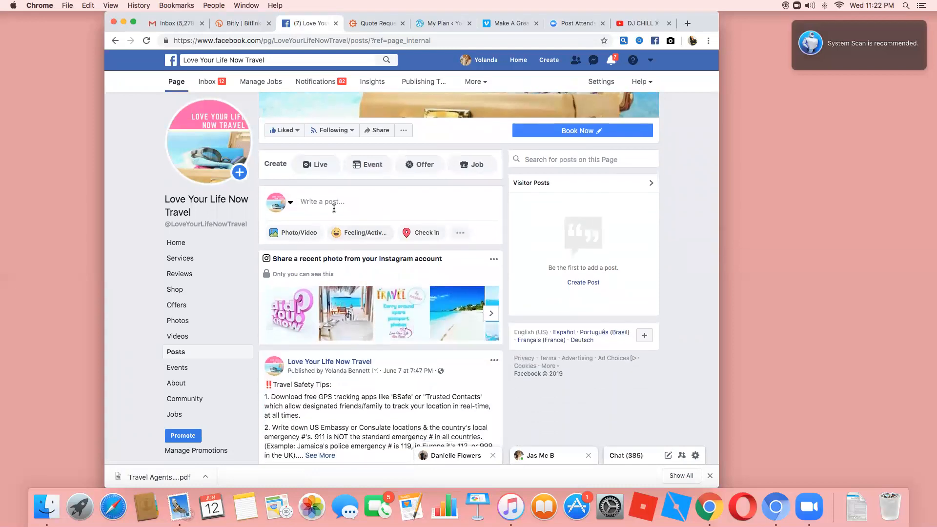
left_click(379, 207)
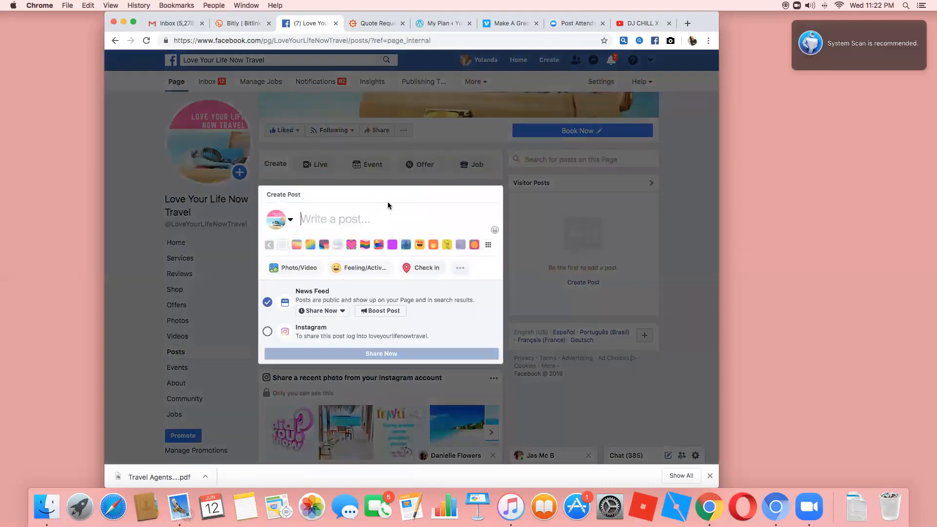
type("k you")
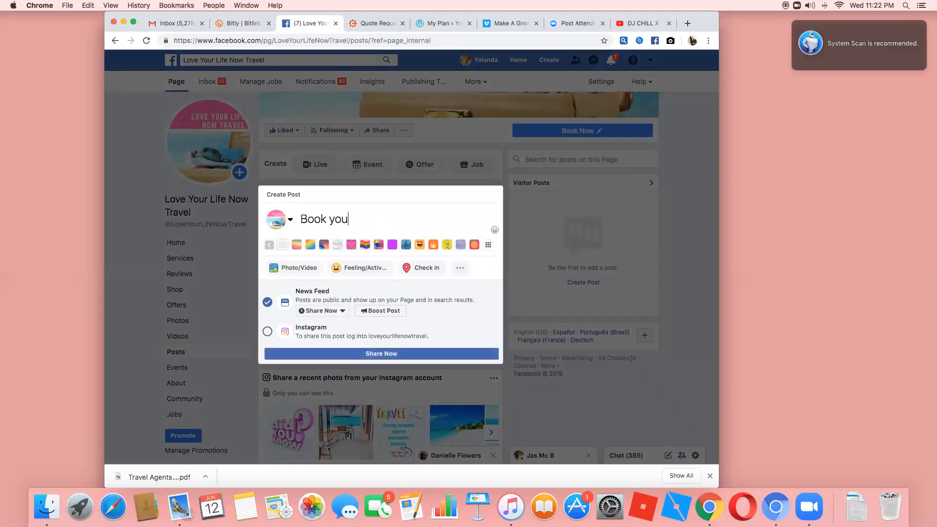
type("r trip here")
type("http://bit.ly/testquote")
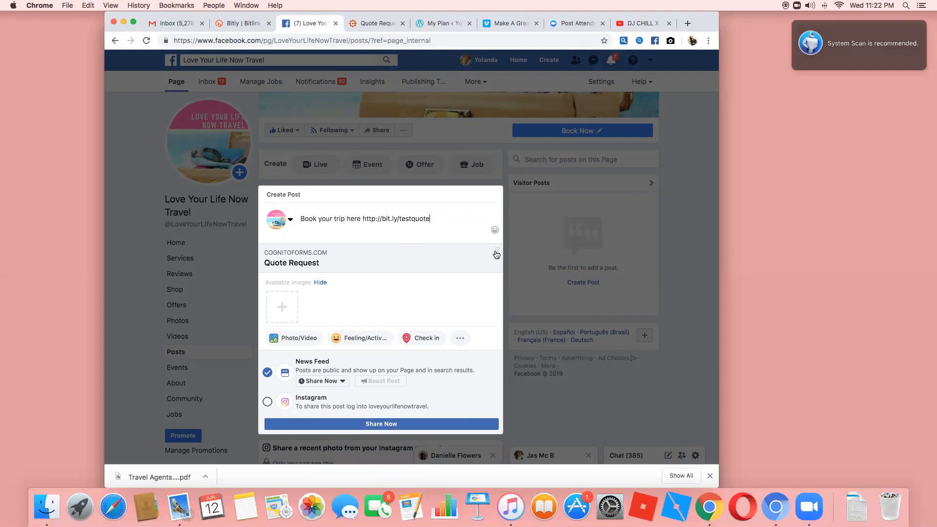
left_click(497, 253)
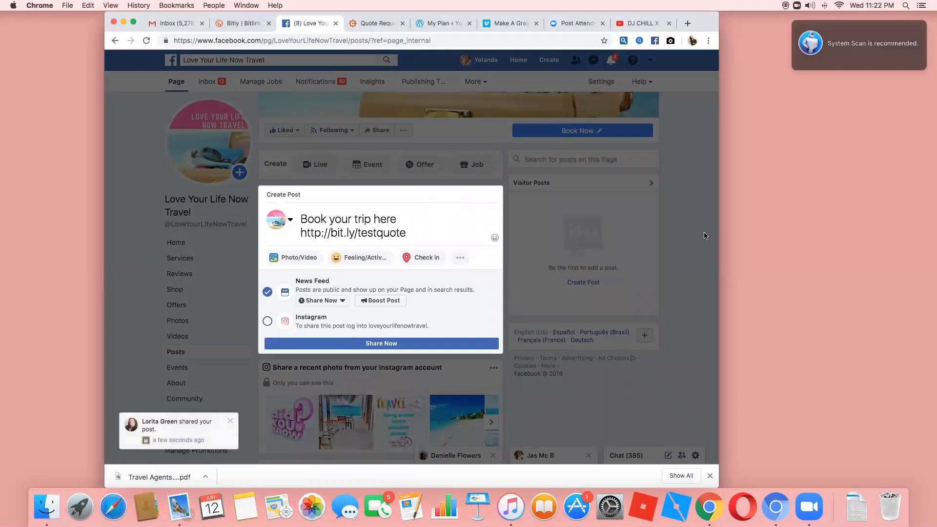
scroll(409, 278, "down", 3)
scroll(410, 277, "up", 5)
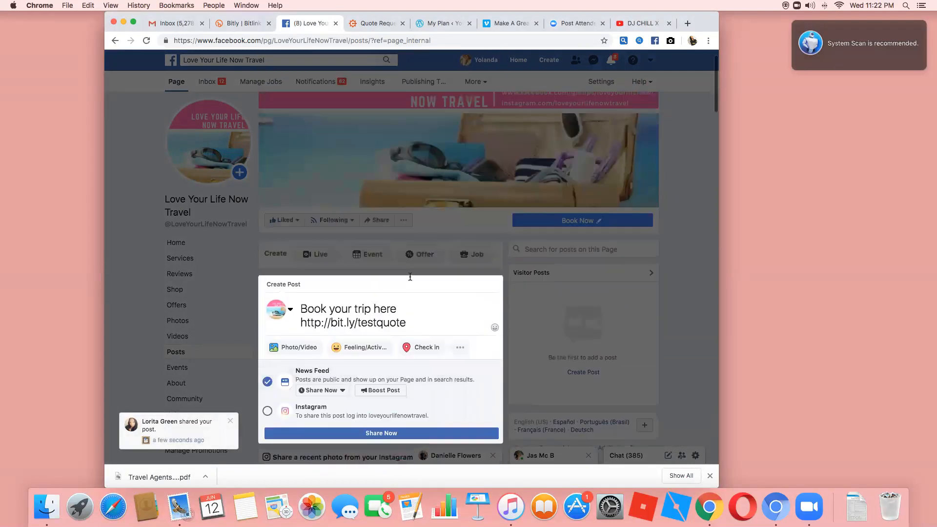
scroll(410, 277, "up", 1)
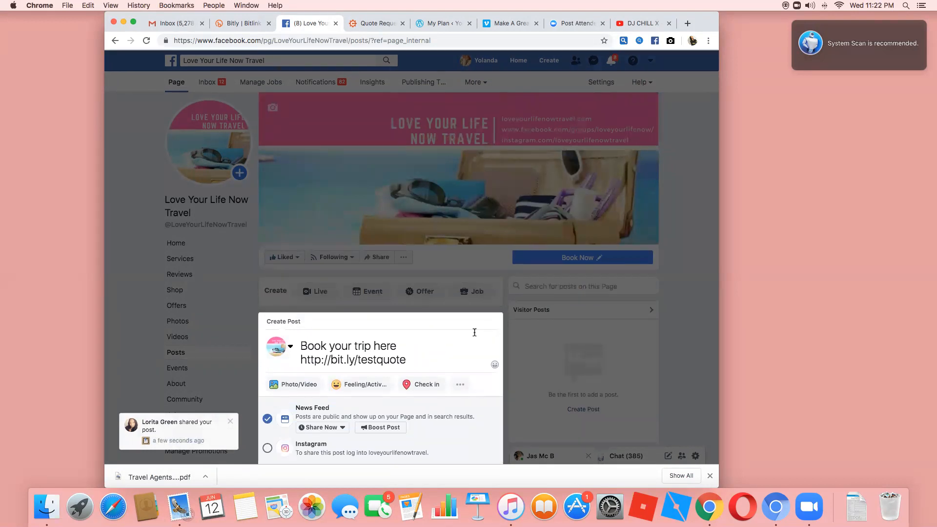
Erase all the text from the unpublished page post
left_click(459, 356)
key("BackSpace")
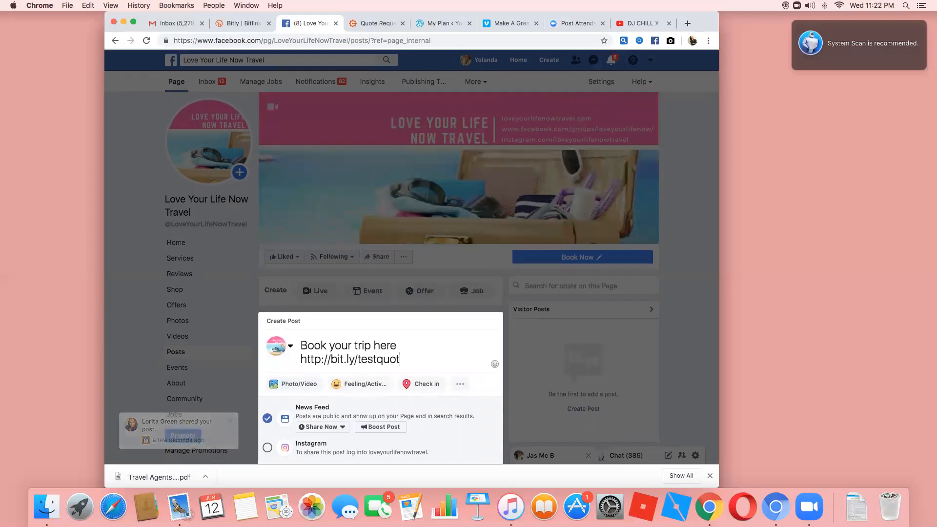
key("BackSpace")
key("BackSpace")
key("BackSpace")
key("BackSpace")
key("BackSpace")
key("BackSpace")
key("BackSpace")
key("BackSpace")
key("BackSpace")
key("BackSpace")
key("BackSpace")
key("BackSpace")
key("BackSpace")
key("BackSpace")
key("BackSpace")
key("BackSpace")
key("BackSpace")
key("BackSpace")
key("BackSpace")
key("BackSpace")
key("BackSpace")
key("BackSpace")
key("BackSpace")
key("BackSpace")
key("BackSpace")
key("BackSpace")
key("BackSpace")
key("BackSpace")
key("BackSpace")
key("BackSpace")
key("BackSpace")
key("BackSpace")
key("BackSpace")
key("BackSpace")
key("BackSpace")
key("BackSpace")
key("BackSpace")
key("BackSpace")
key("BackSpace")
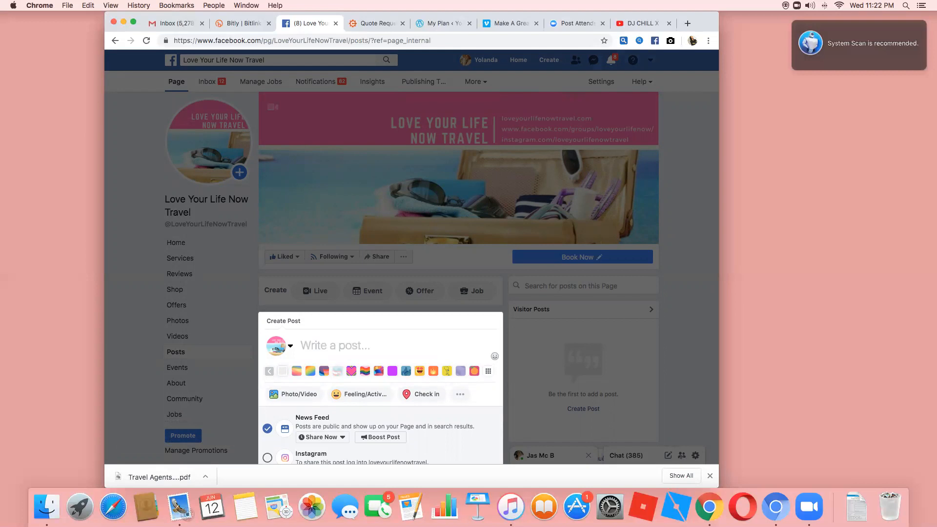
left_click(722, 279)
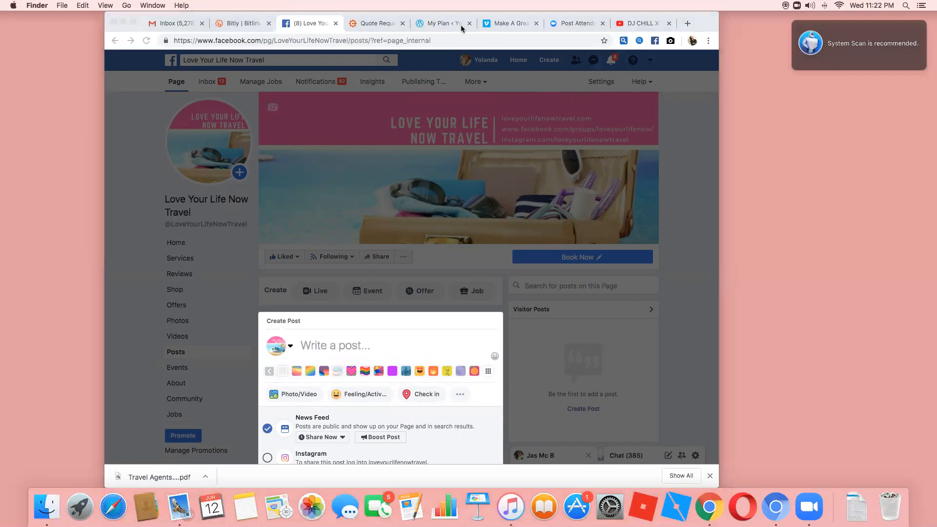
left_click(688, 24)
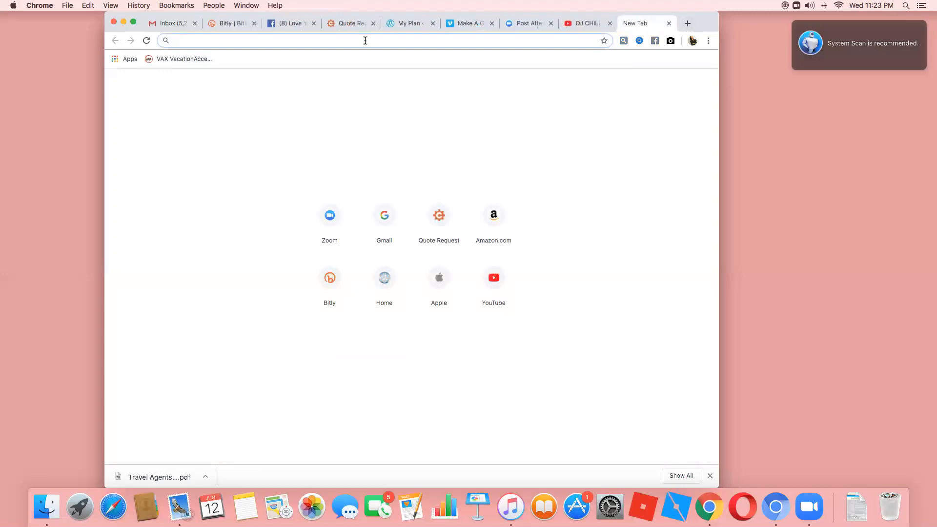
type("http://bit.ly/testquote")
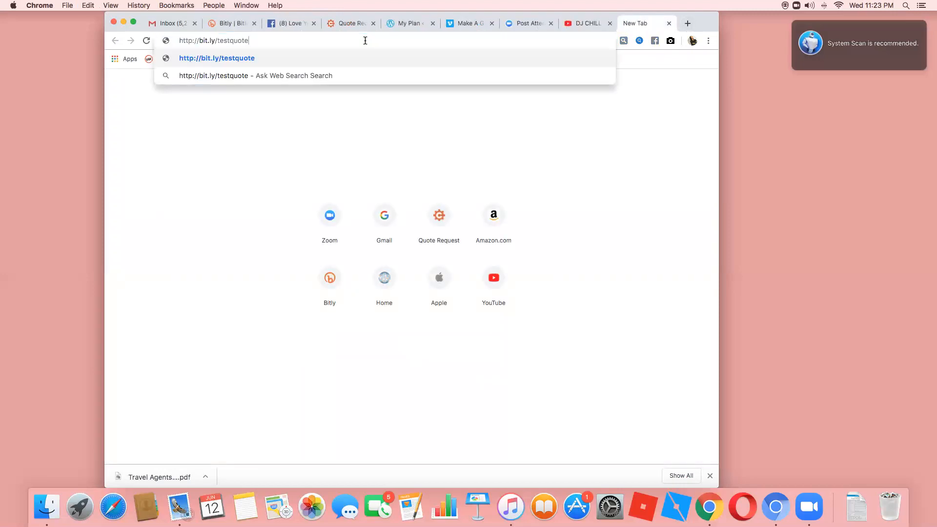
key("Return")
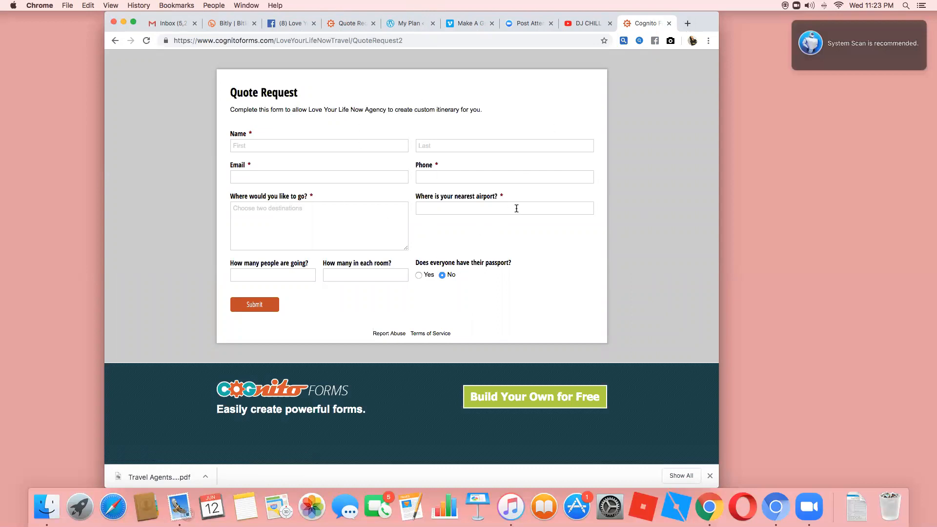
Switch to Bitly, find the Trip Quote Request link among the existing links and examine its click statistics by month
left_click(230, 25)
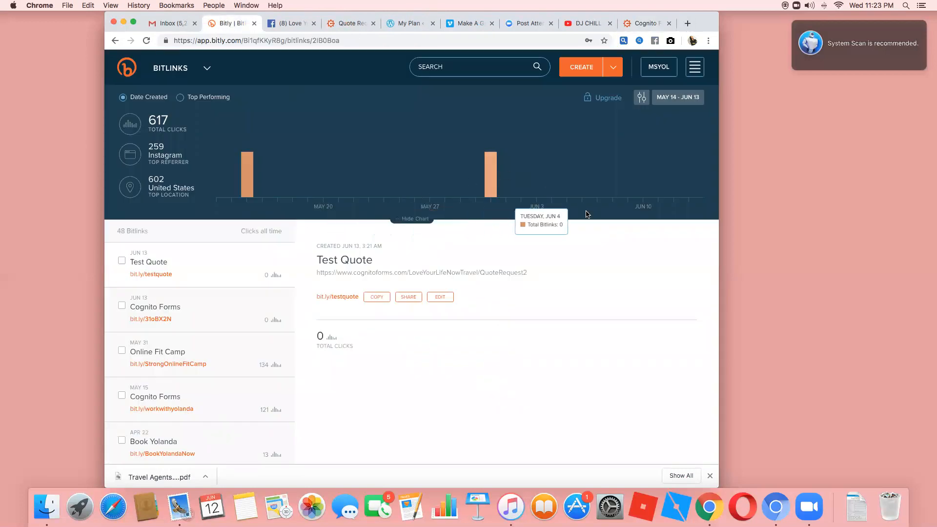
scroll(621, 231, "down", 1)
scroll(621, 231, "up", 1)
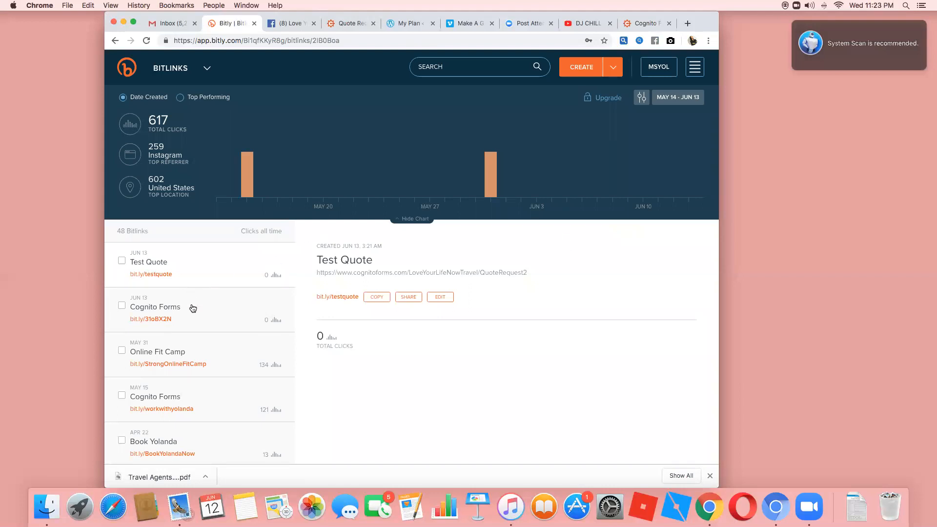
scroll(193, 307, "down", 15)
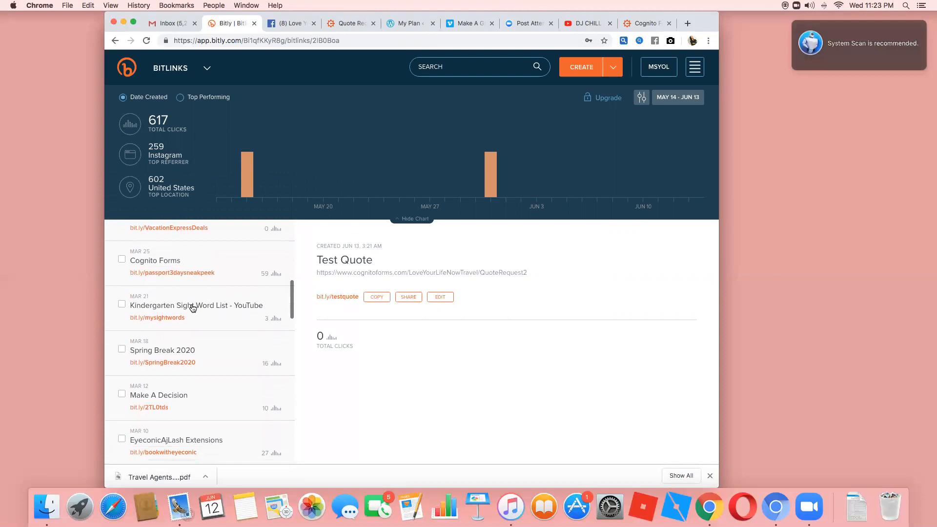
scroll(192, 308, "down", 15)
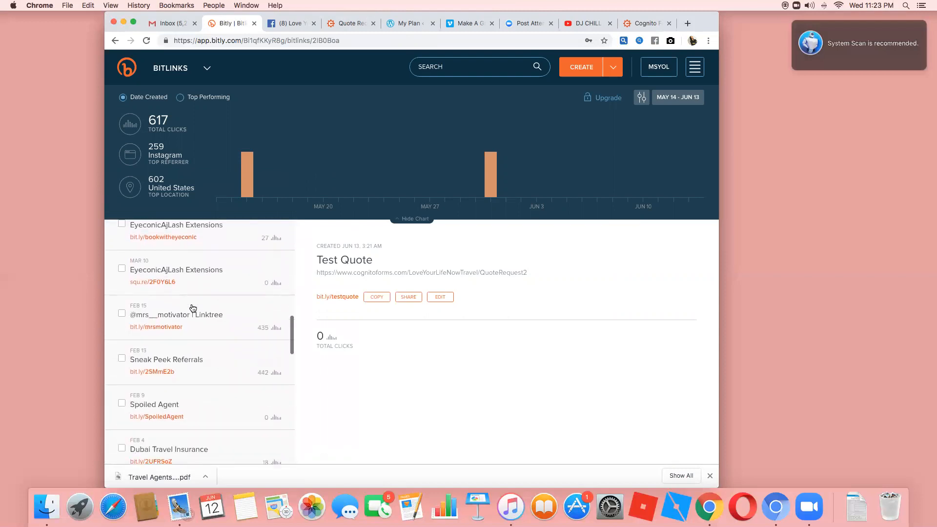
scroll(192, 308, "down", 10)
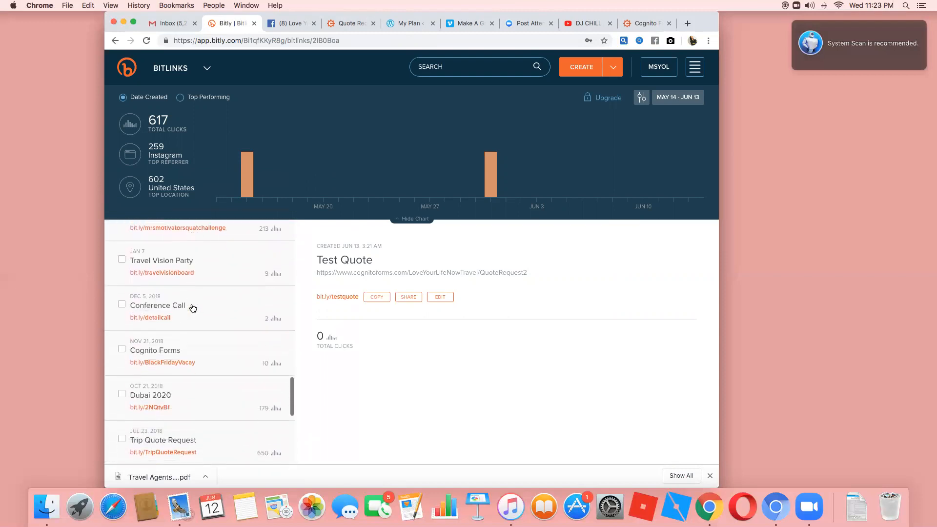
scroll(193, 307, "down", 5)
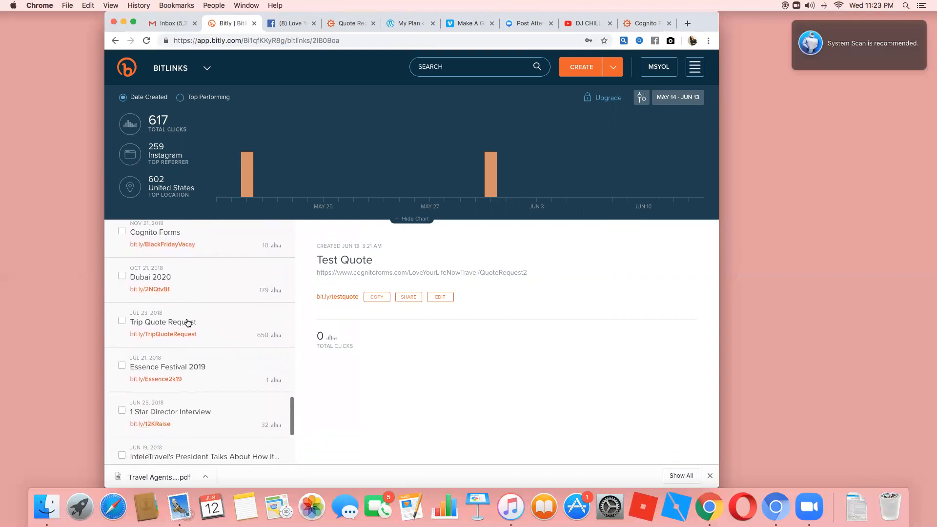
left_click(221, 328)
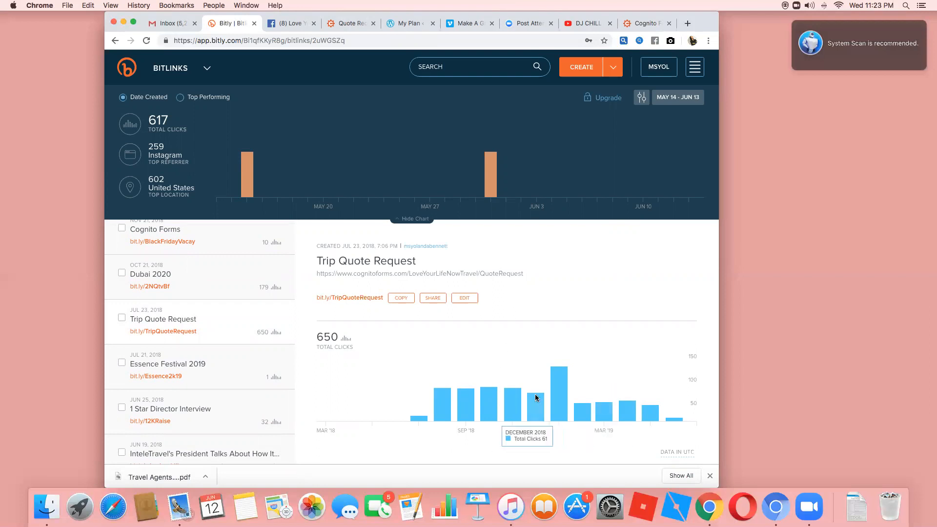
mouse_move(554, 400)
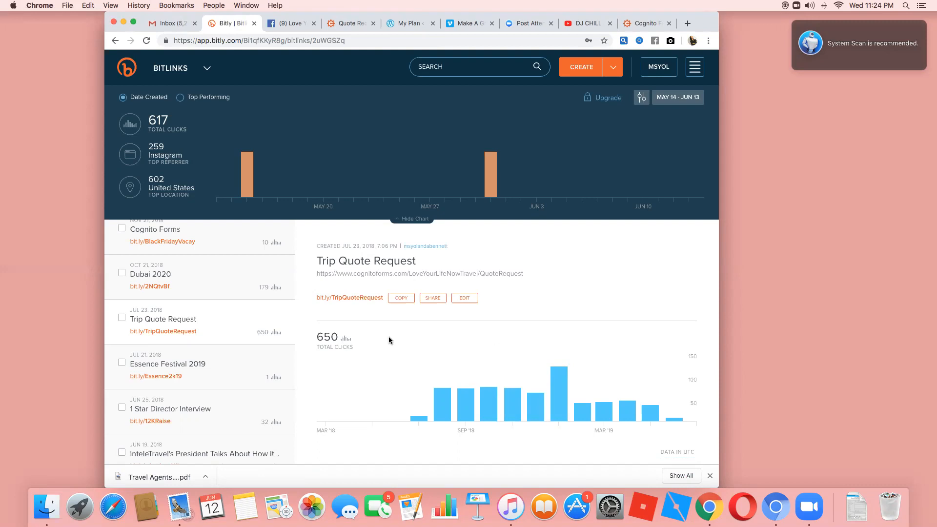
Switch back to the Quote Request form's publishing page in Cognito Forms
left_click(354, 24)
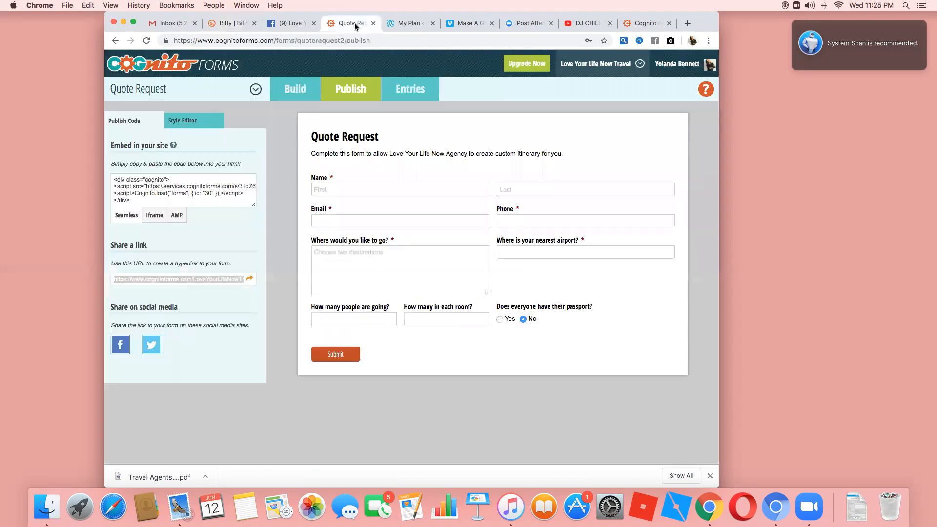